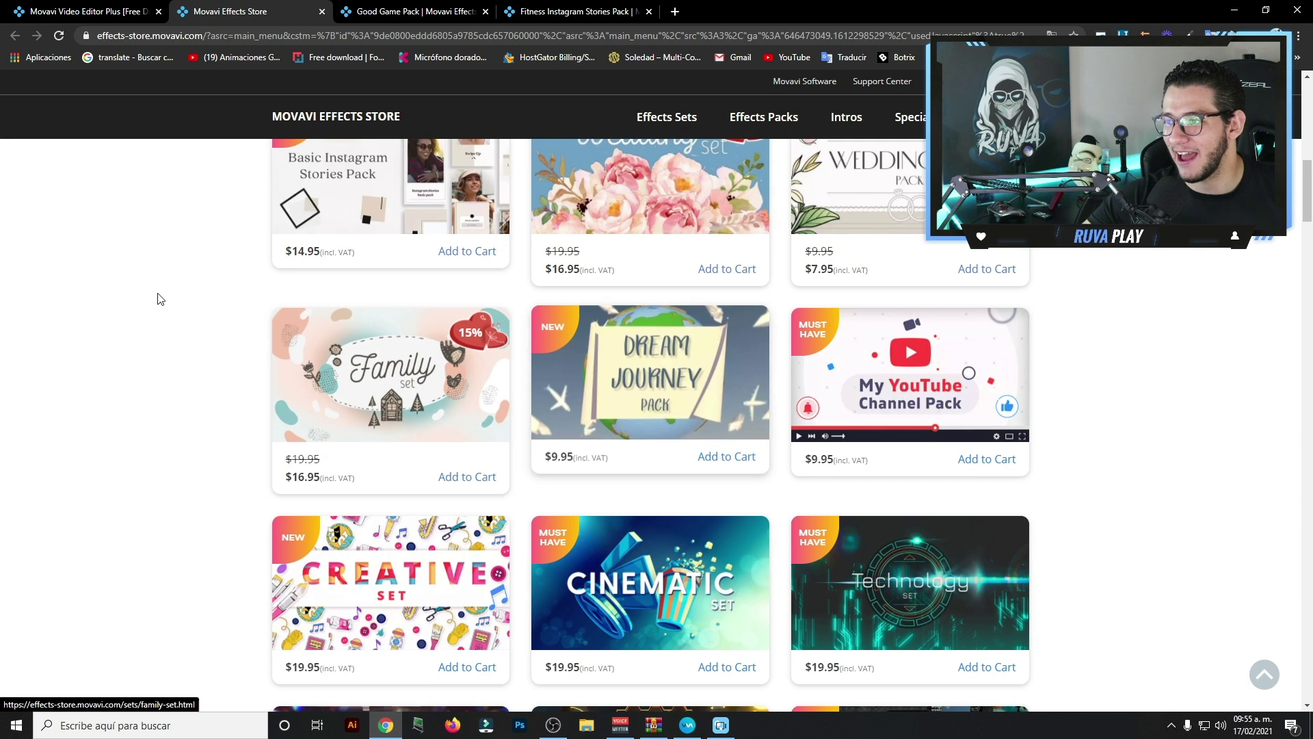
Play the preview video of the Good Game Pack in the effects store.
click(384, 7)
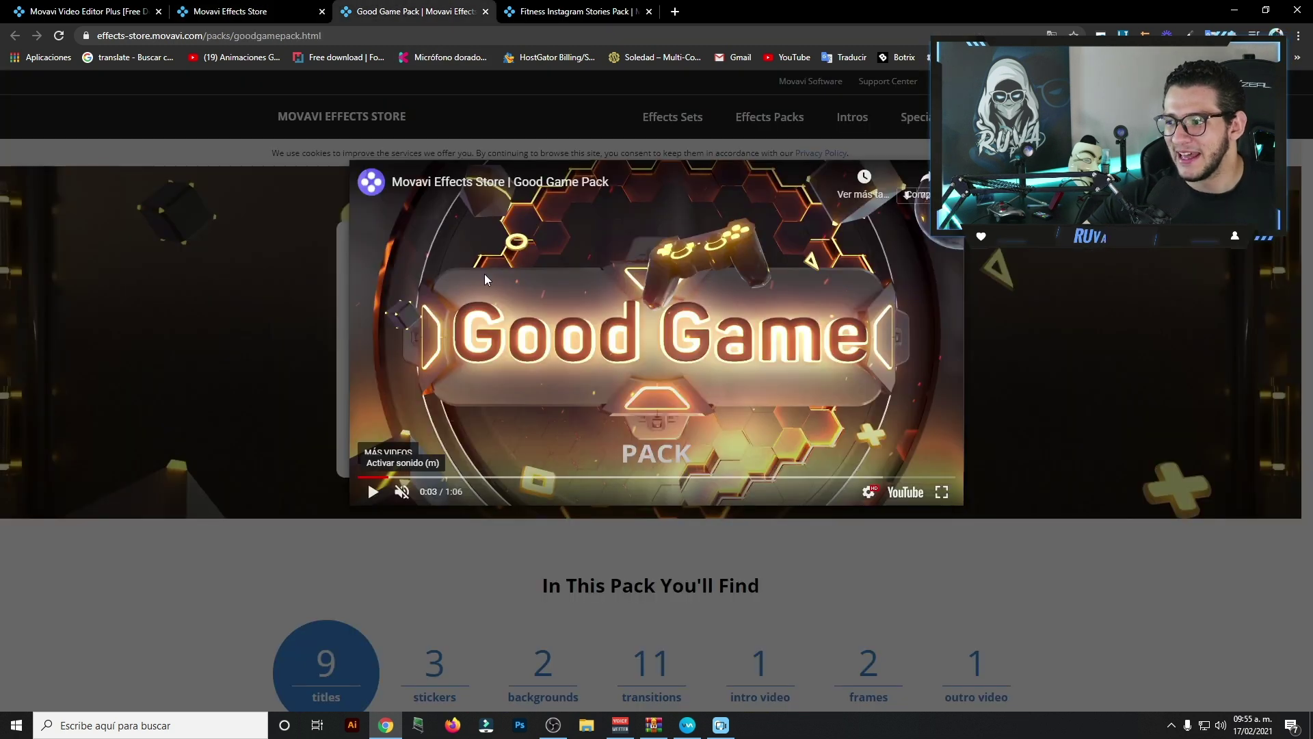
click(603, 372)
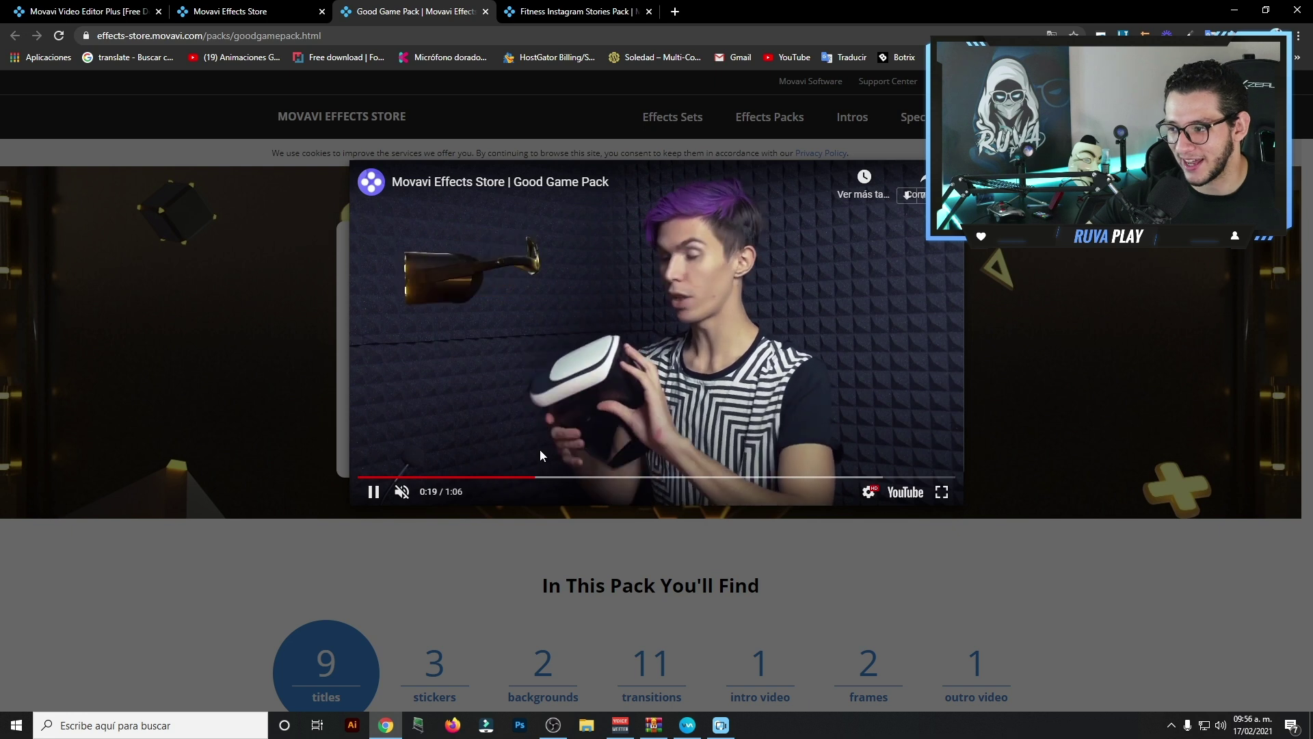
Watch the Fitness Instagram Stories Pack preview video, pausing at individual story templates.
click(547, 11)
click(475, 371)
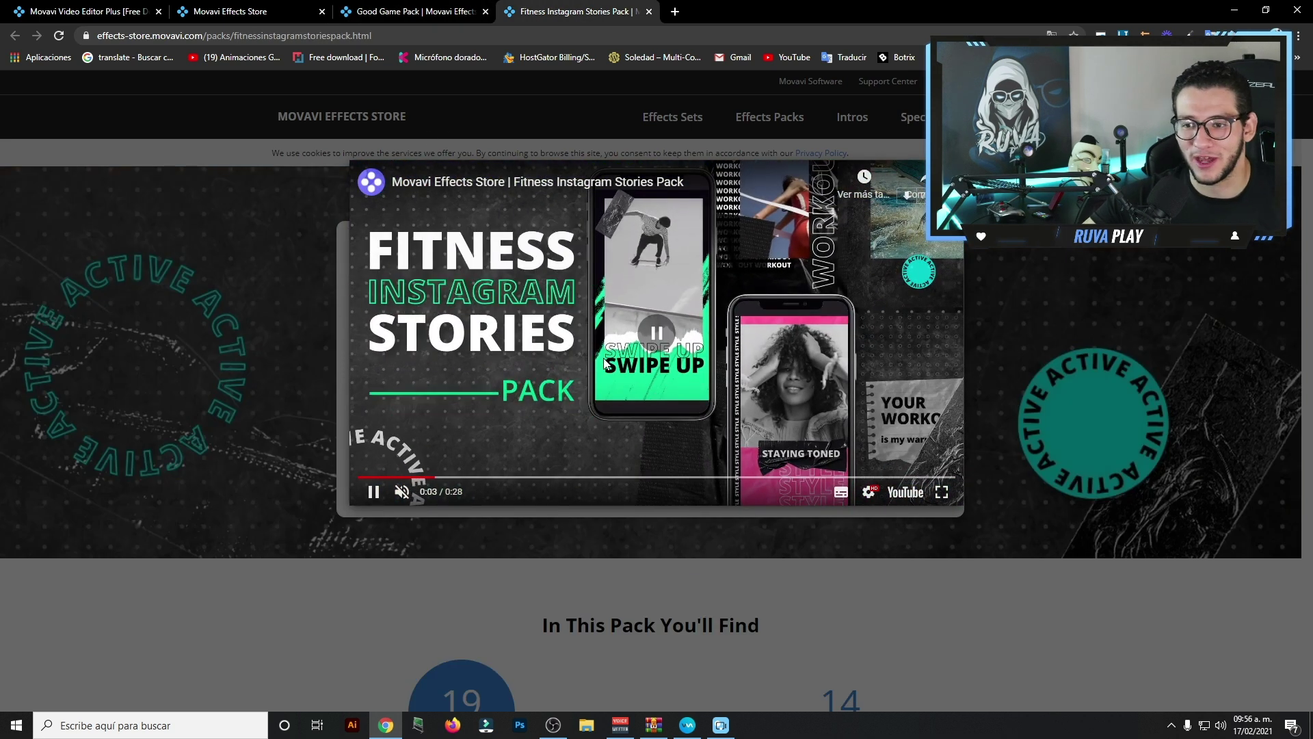
click(584, 375)
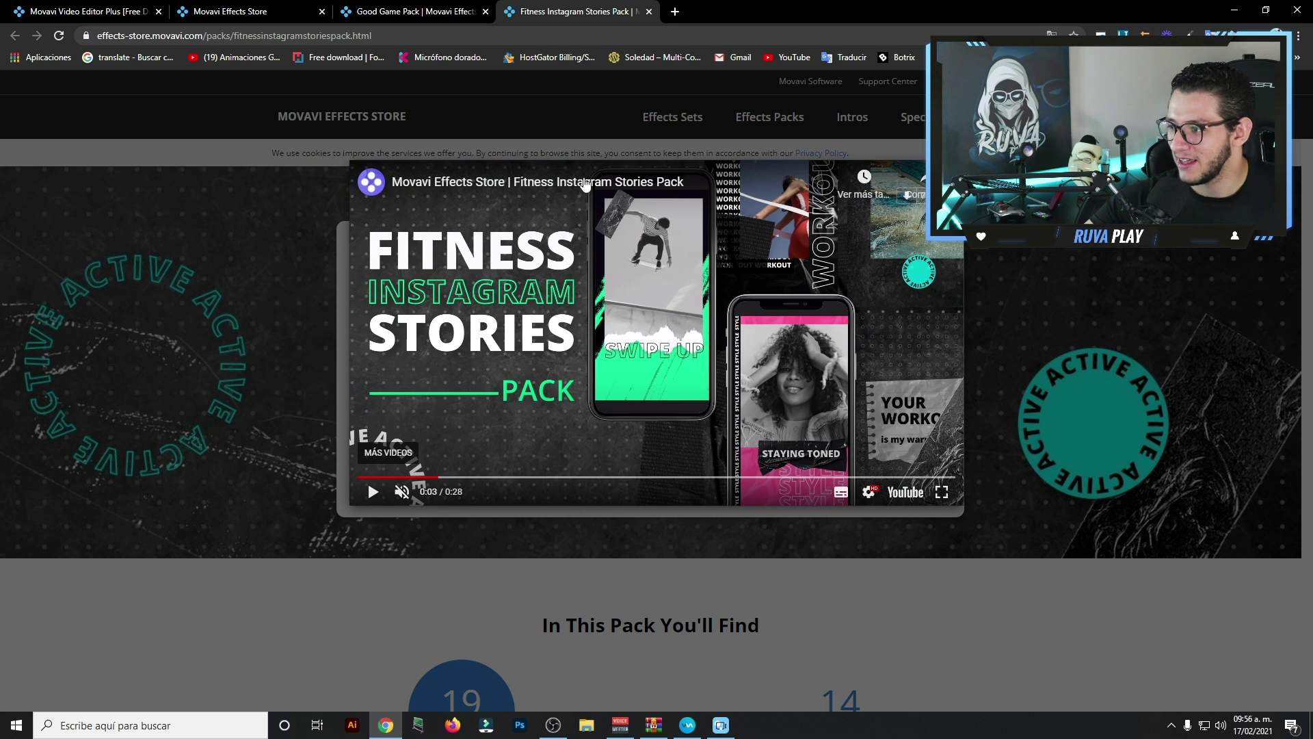
click(612, 406)
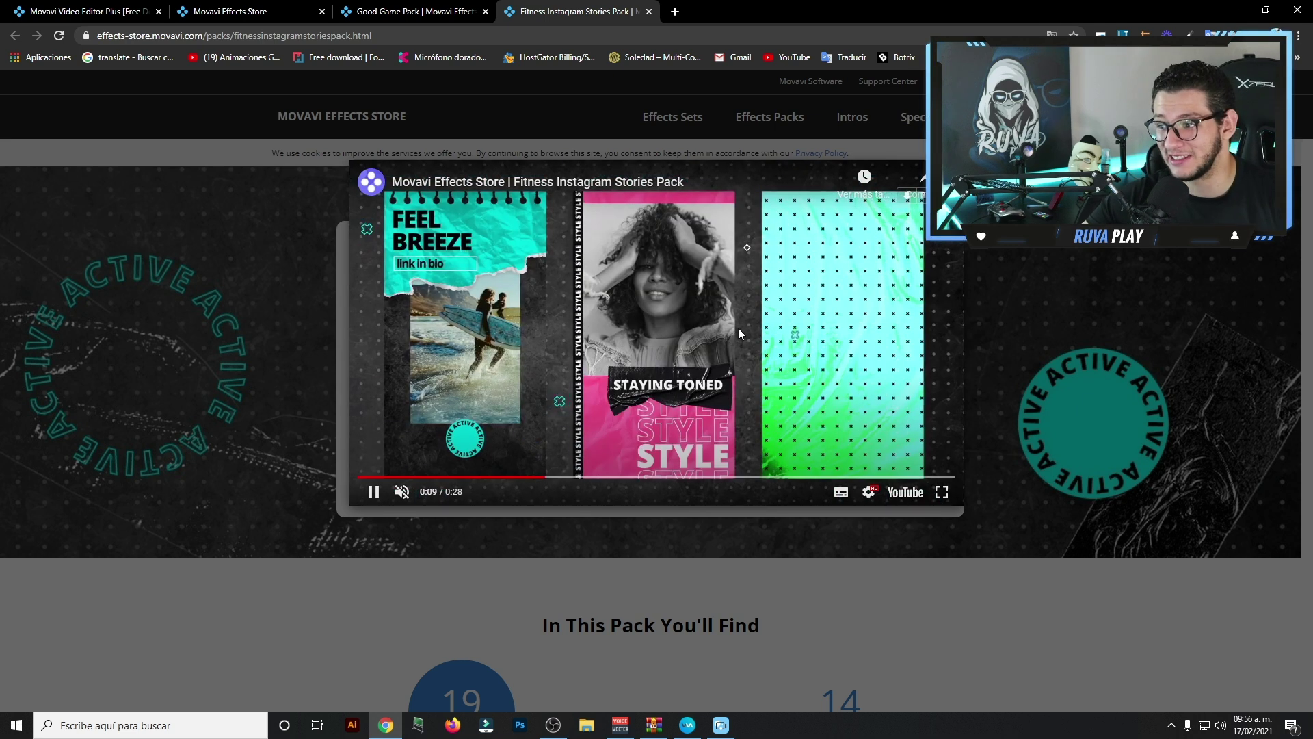
click(711, 363)
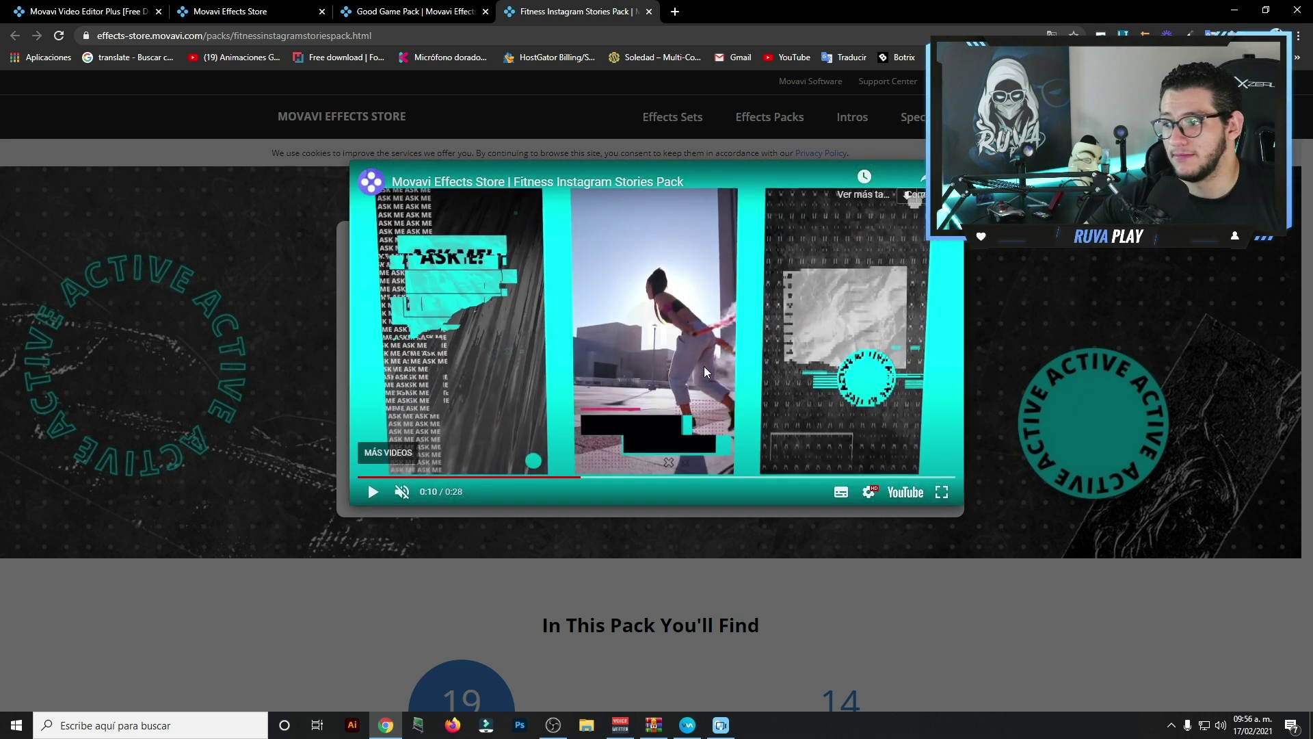
click(712, 342)
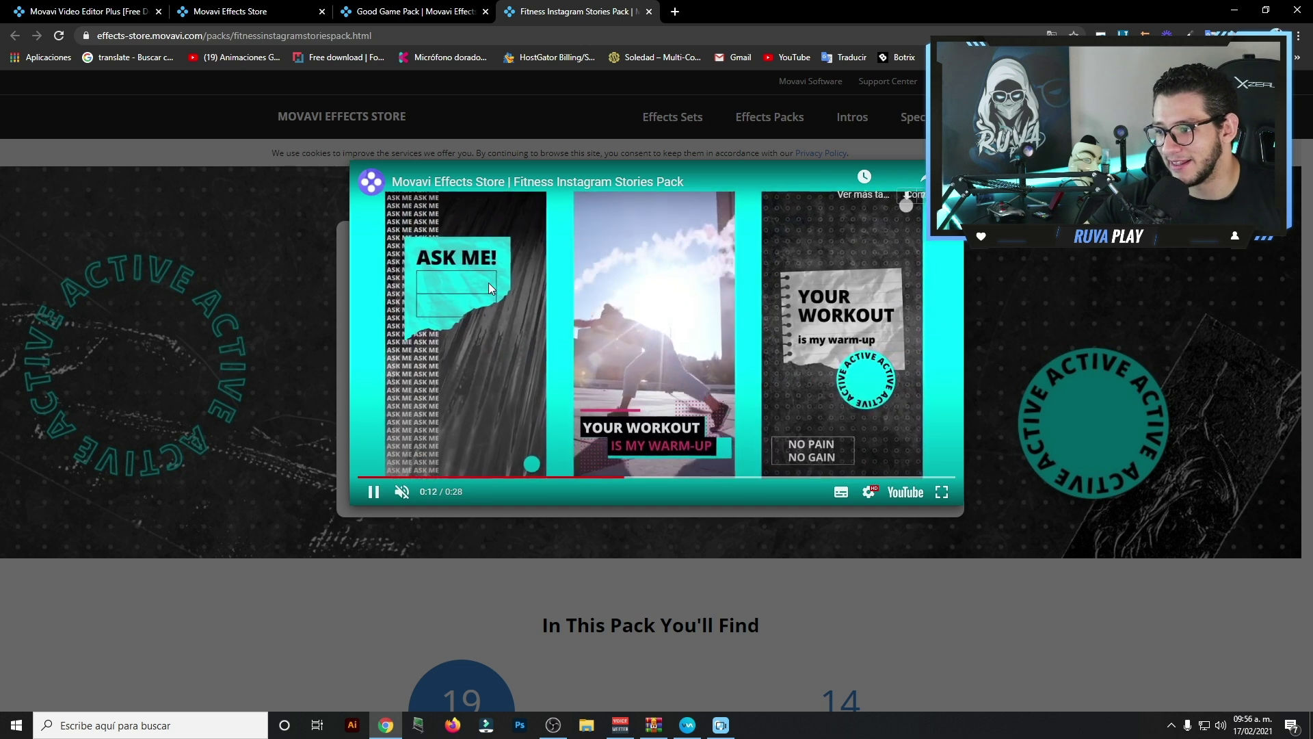
click(731, 359)
click(758, 309)
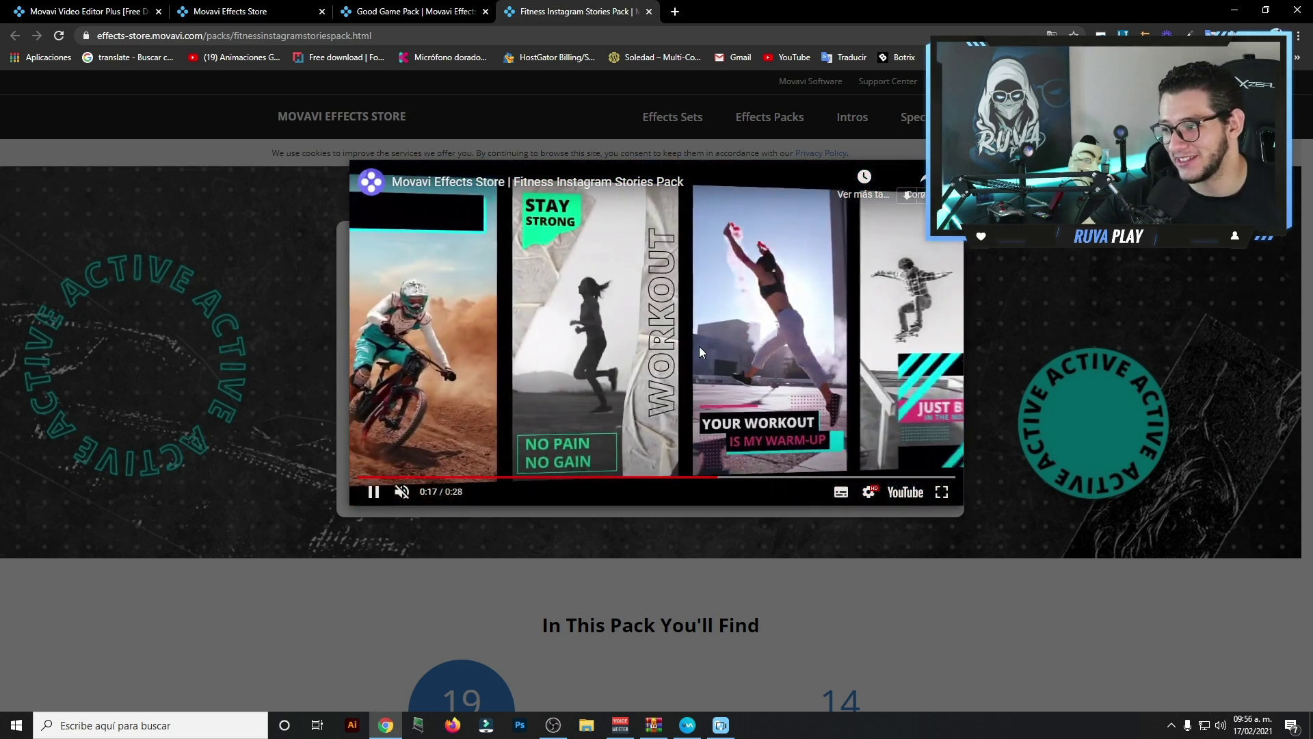
click(717, 361)
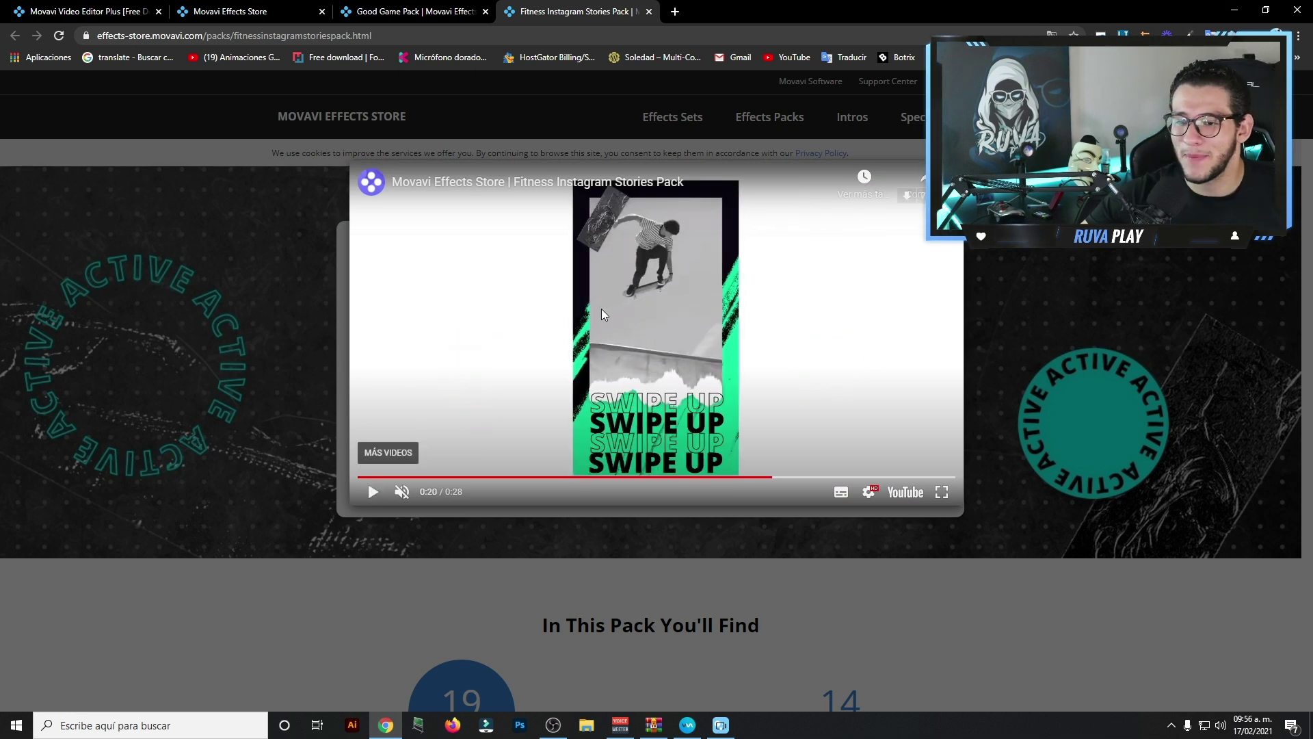
Switch to Movavi Video Editor Plus and look at its Animación, Clave de croma and Superponer tools.
click(1232, 7)
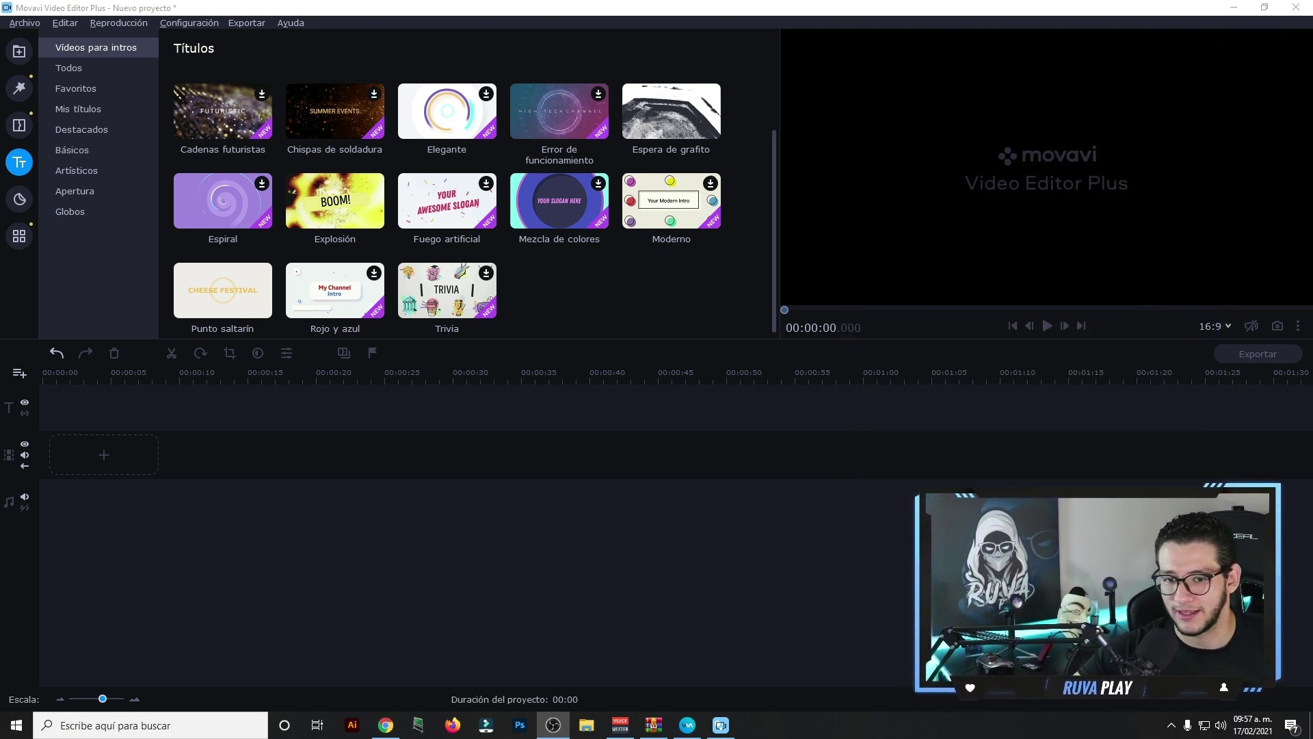
click(619, 308)
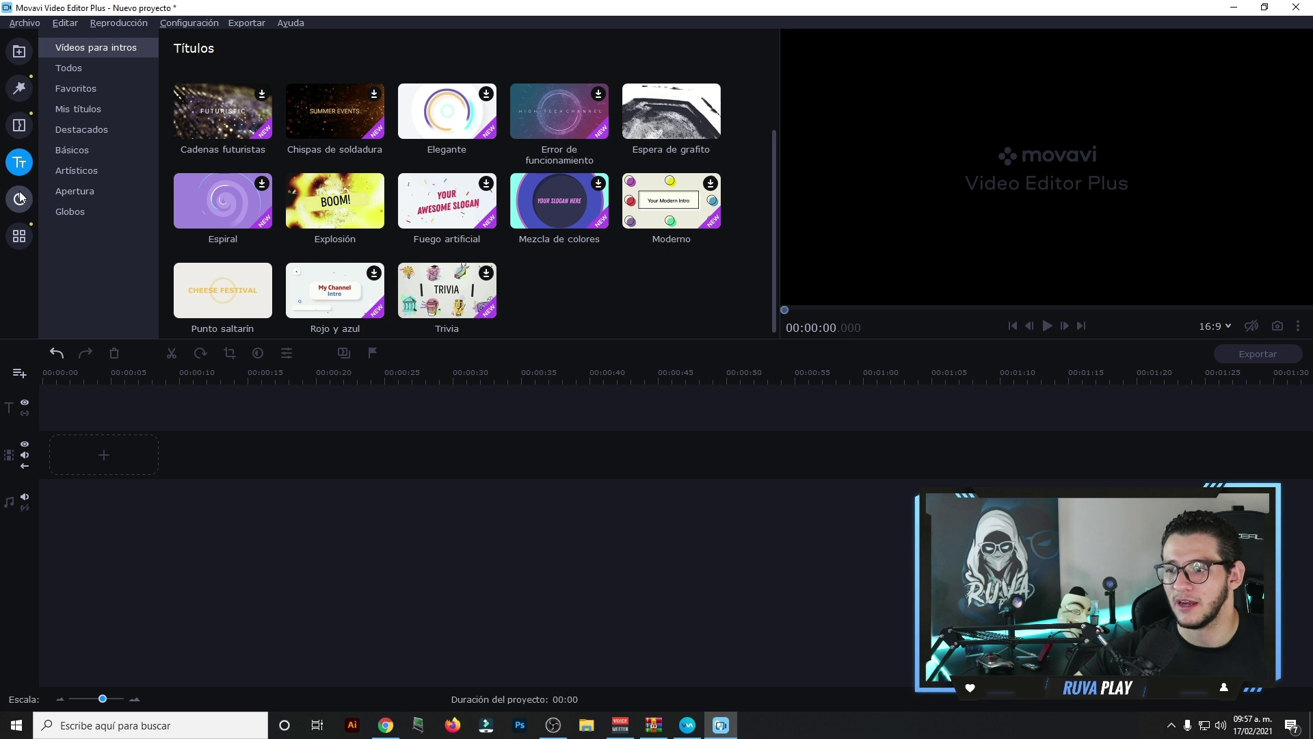
click(20, 237)
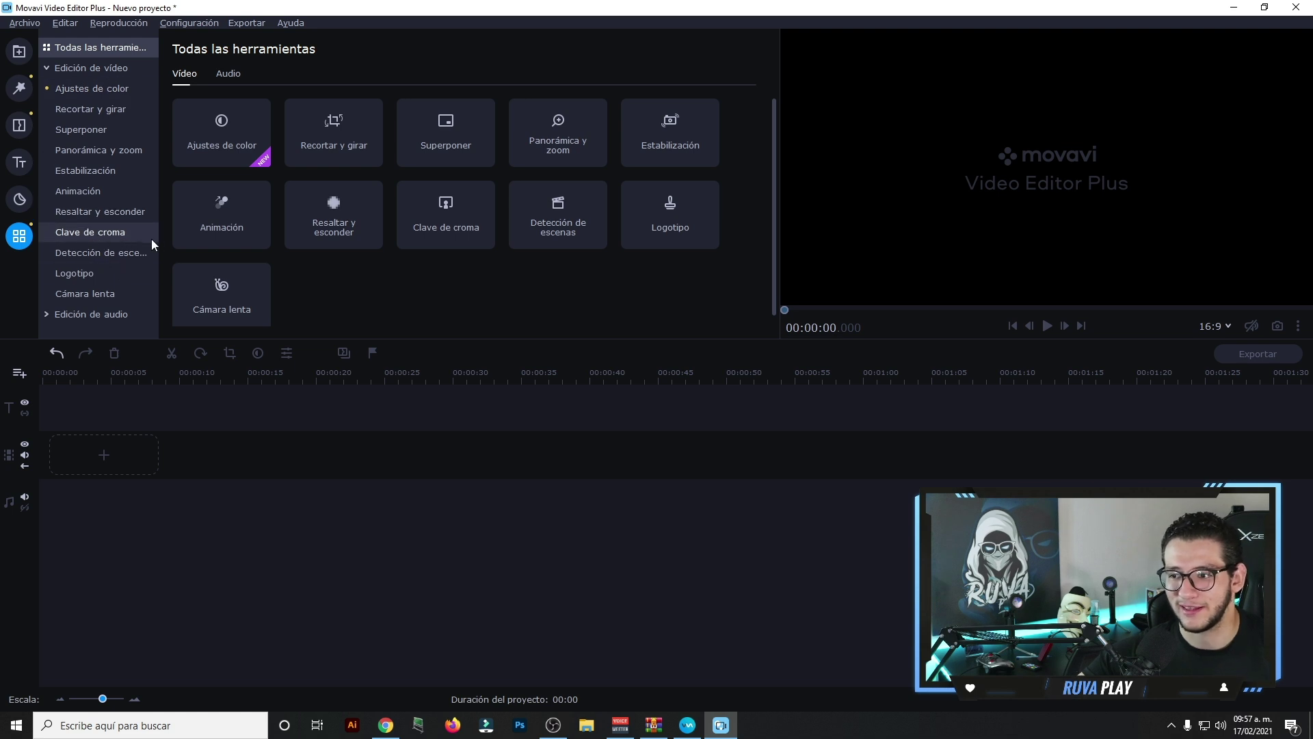
click(73, 195)
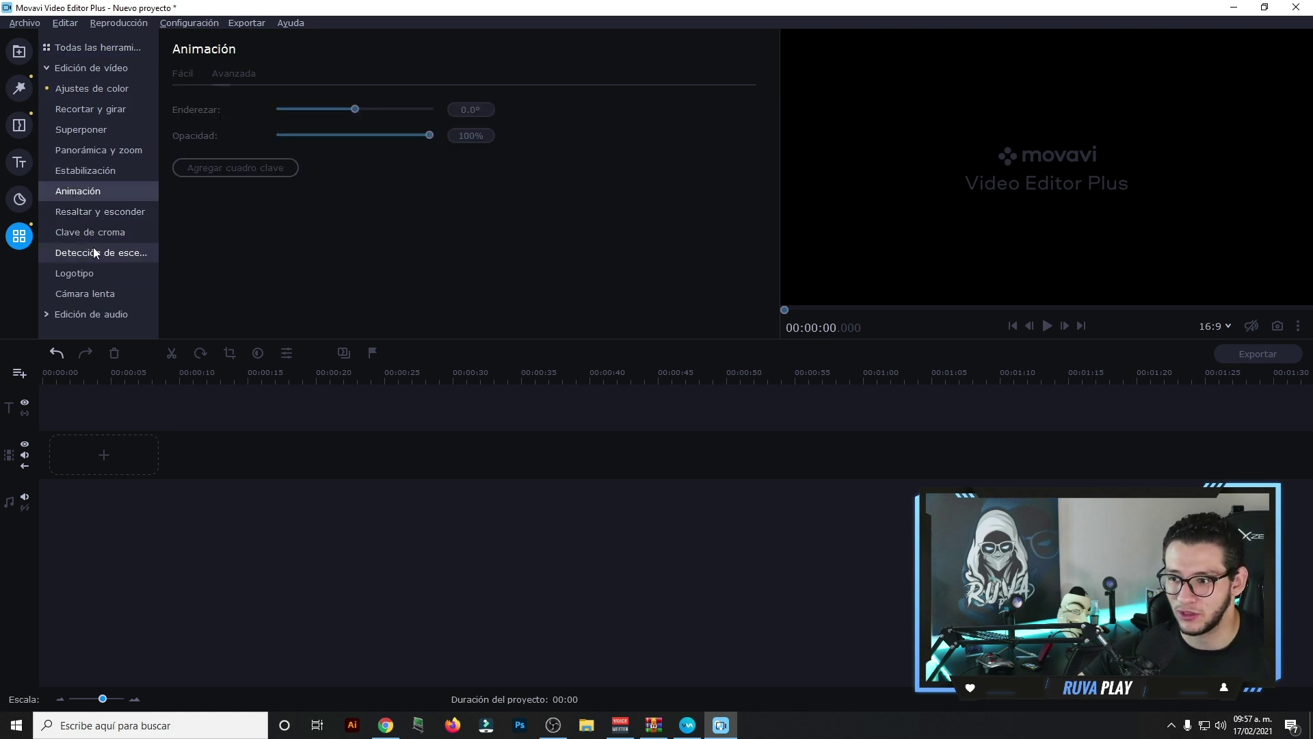
click(96, 236)
click(93, 127)
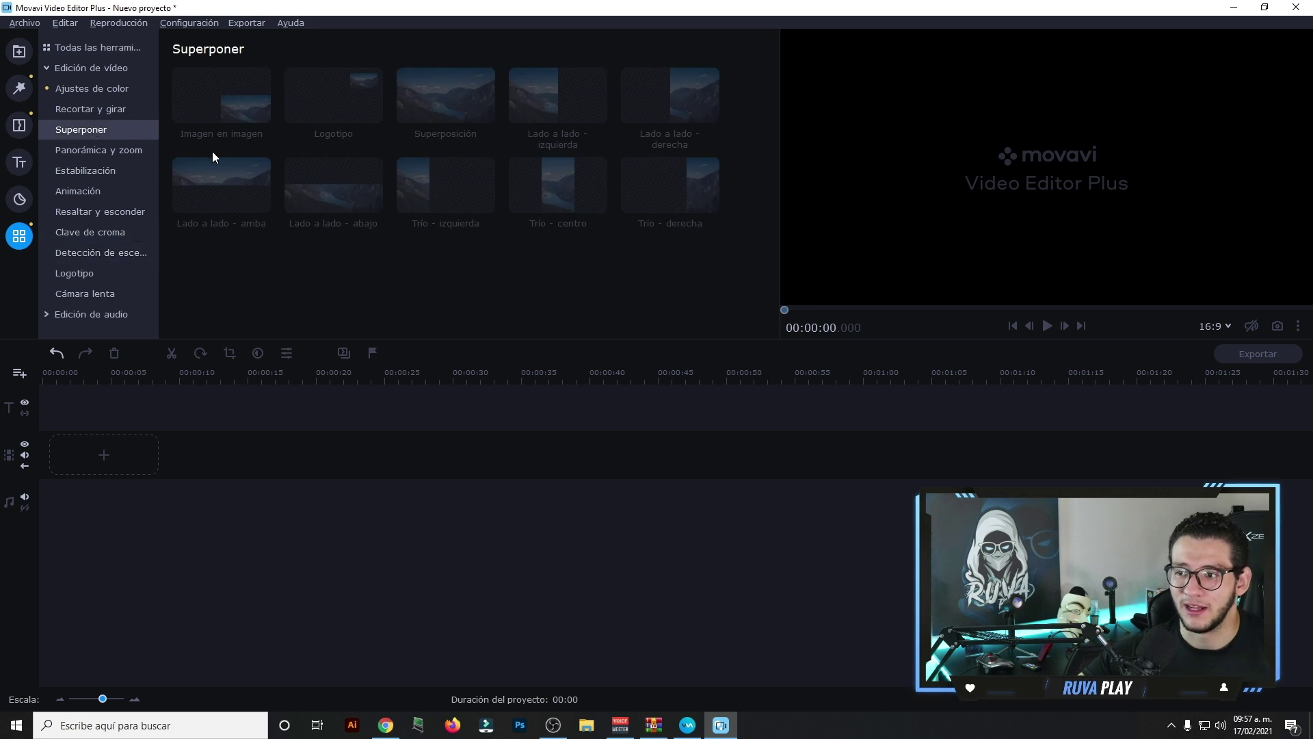
Review the settings of the video editing tools one after another, from Recortar y girar through to Logotipo.
click(90, 109)
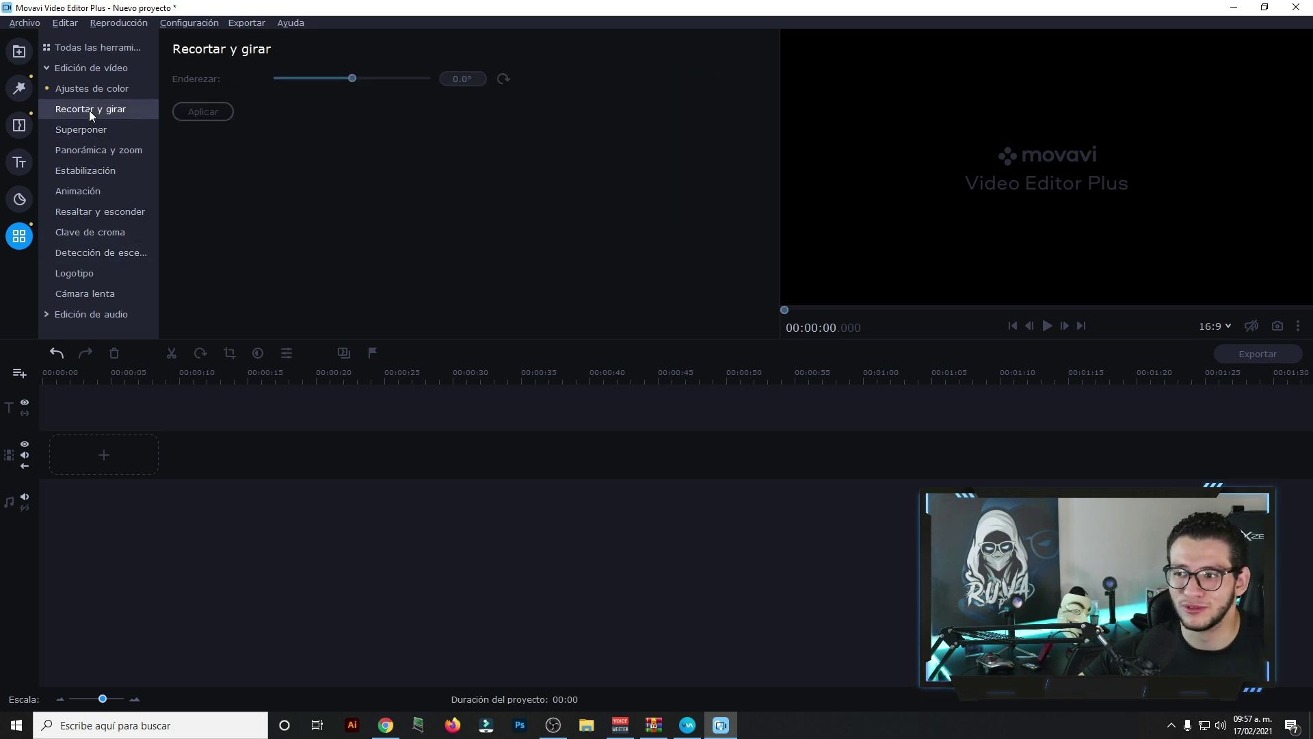
click(97, 132)
click(99, 152)
click(106, 171)
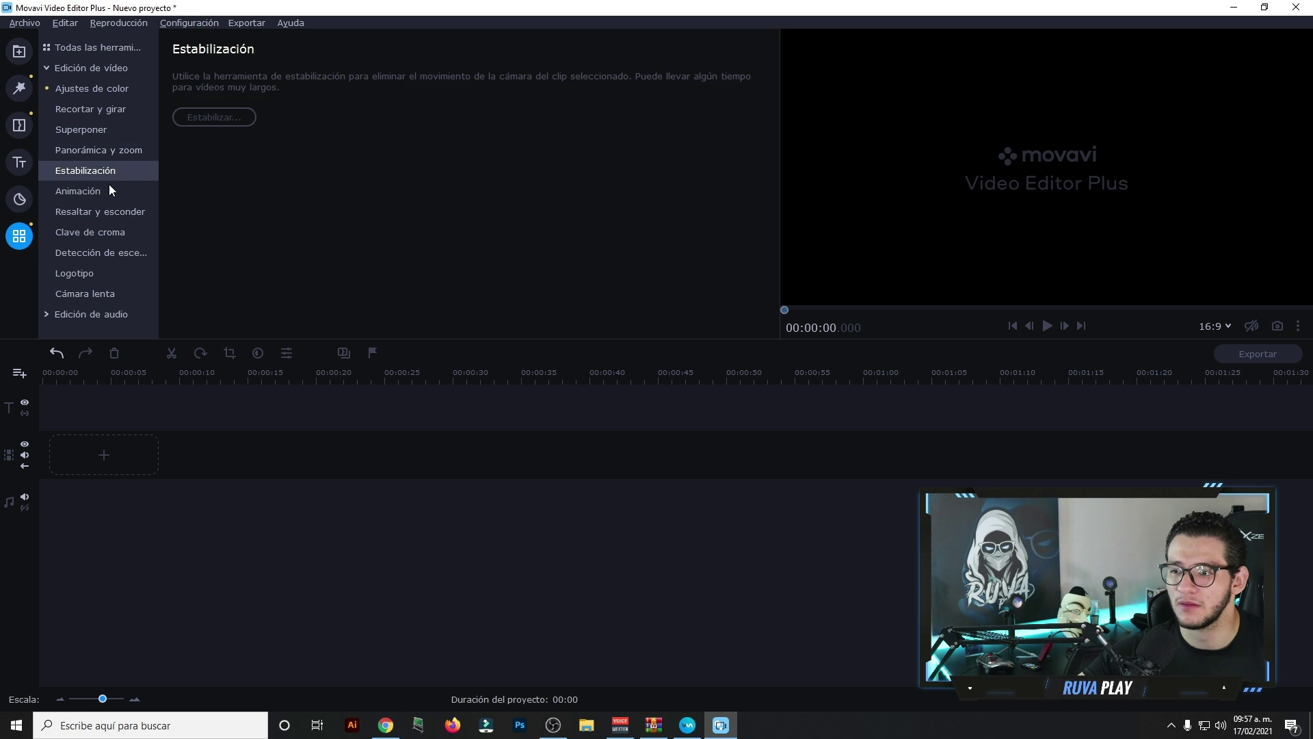
click(103, 191)
click(94, 206)
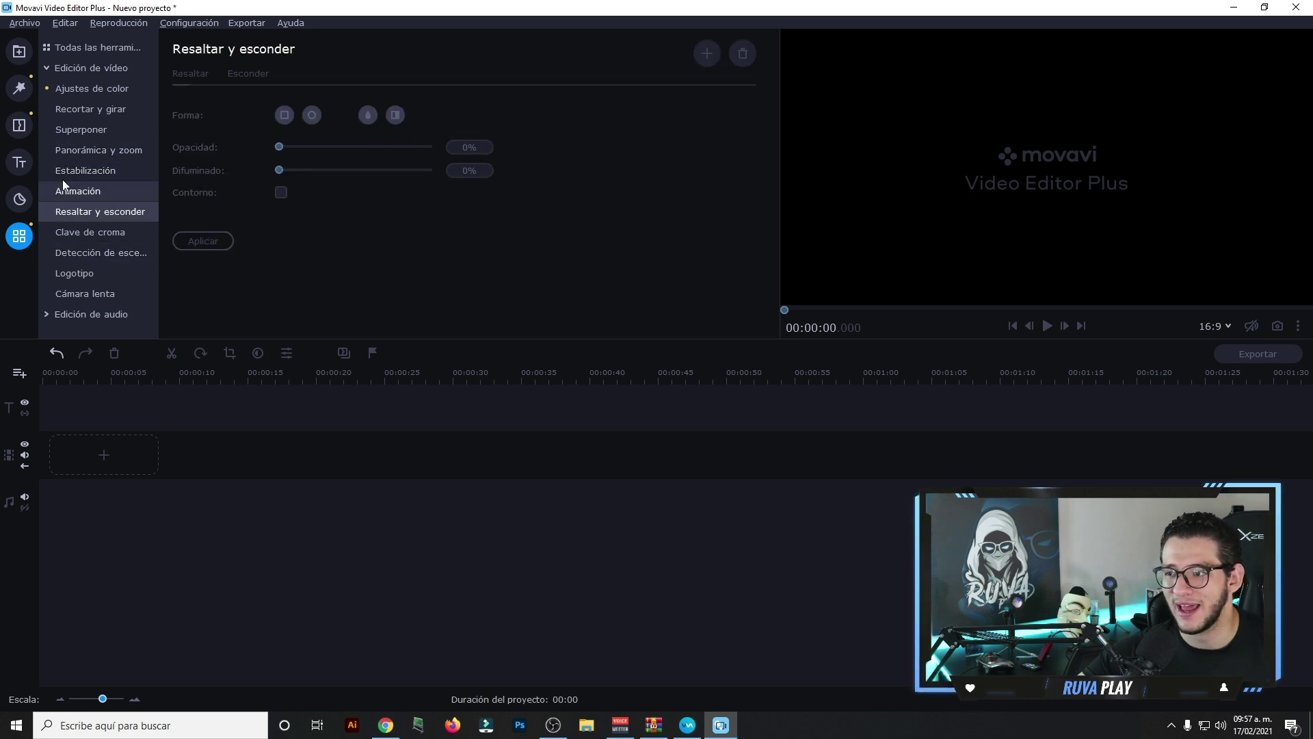
click(109, 232)
click(113, 259)
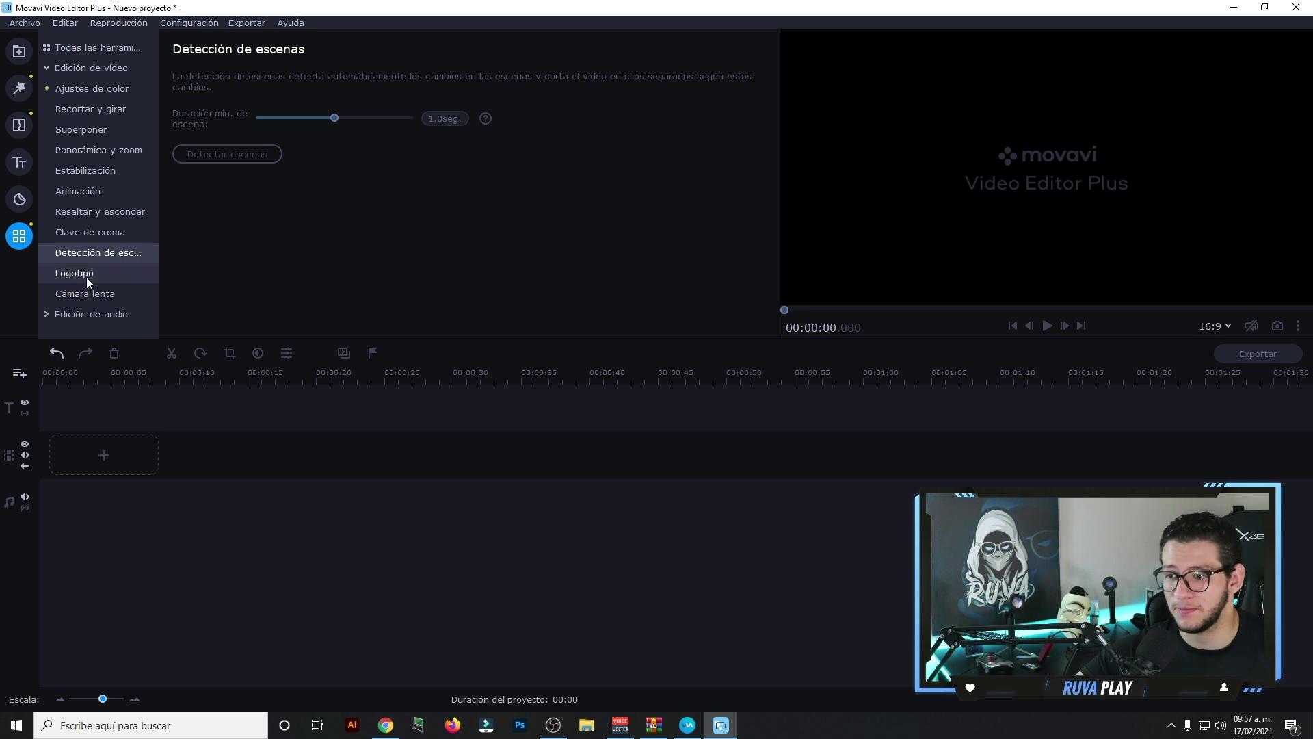
click(86, 276)
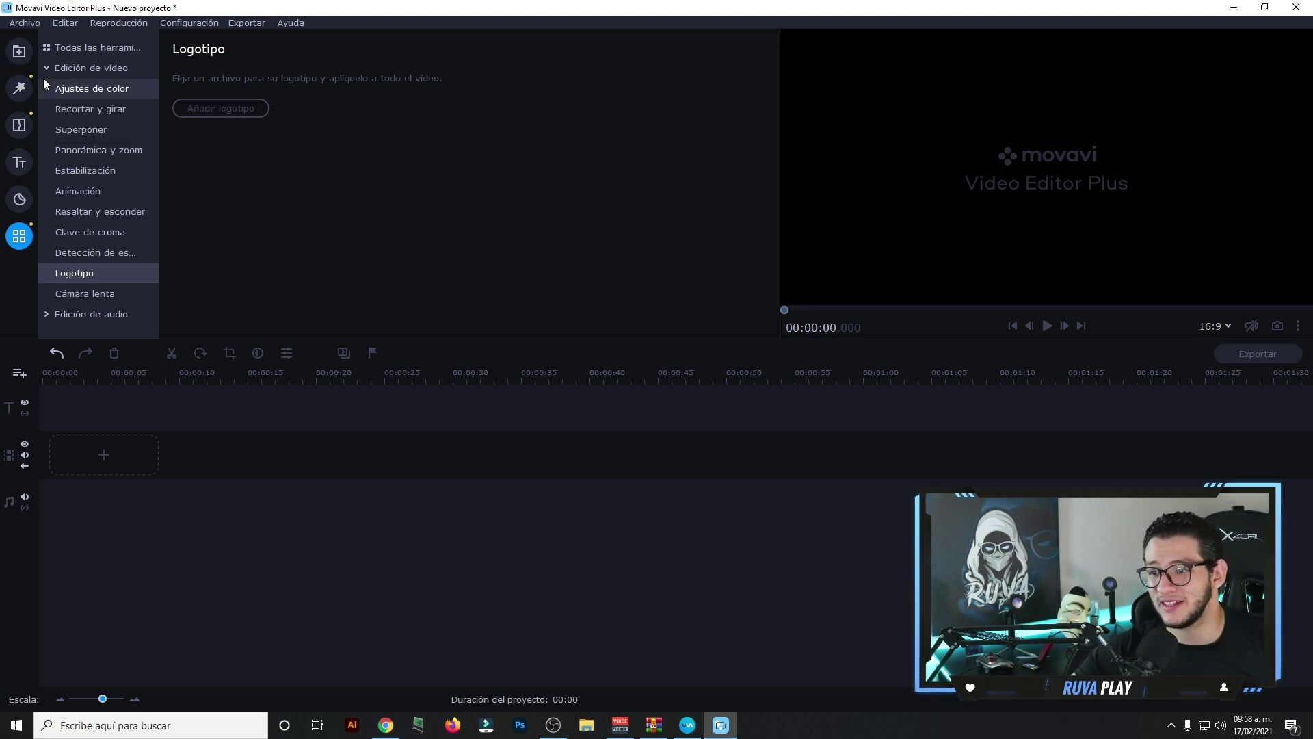
Add the Espera de grafito intro from the title collection to the start of the video track.
click(19, 162)
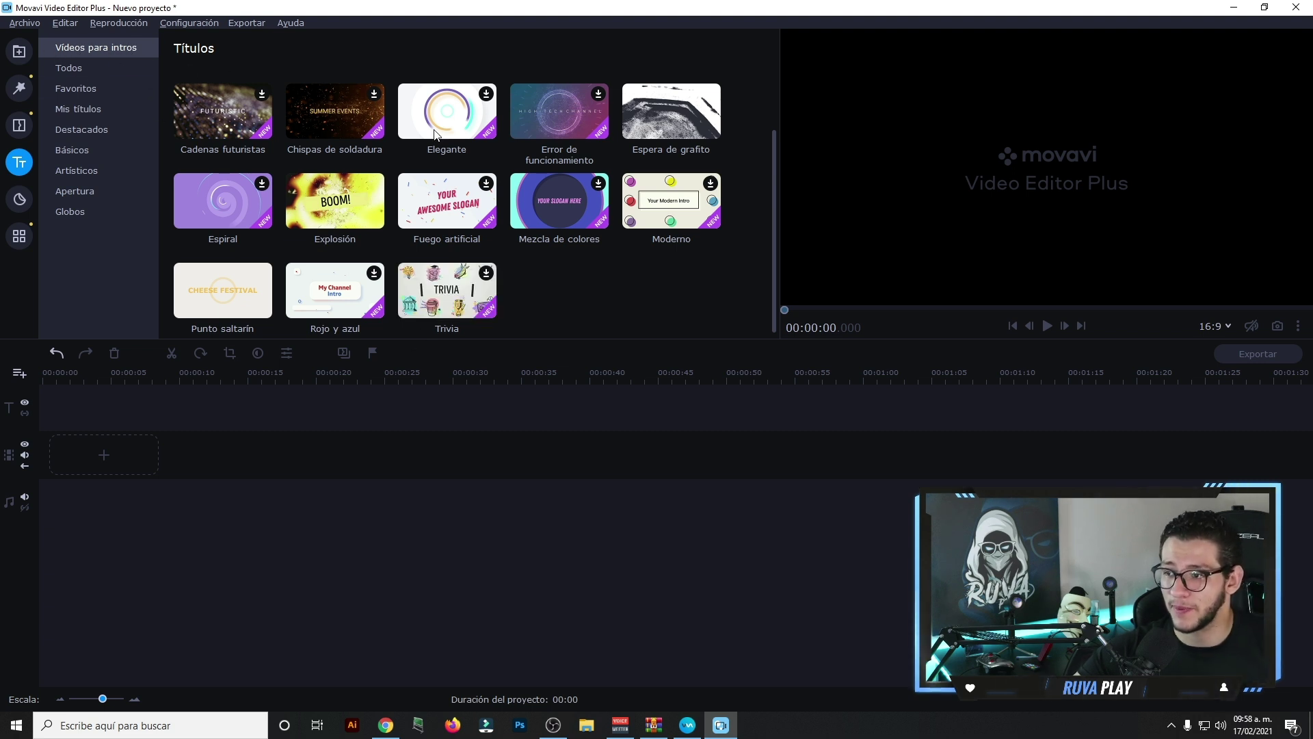
scroll(346, 219, down, 1)
scroll(223, 142, up, 2)
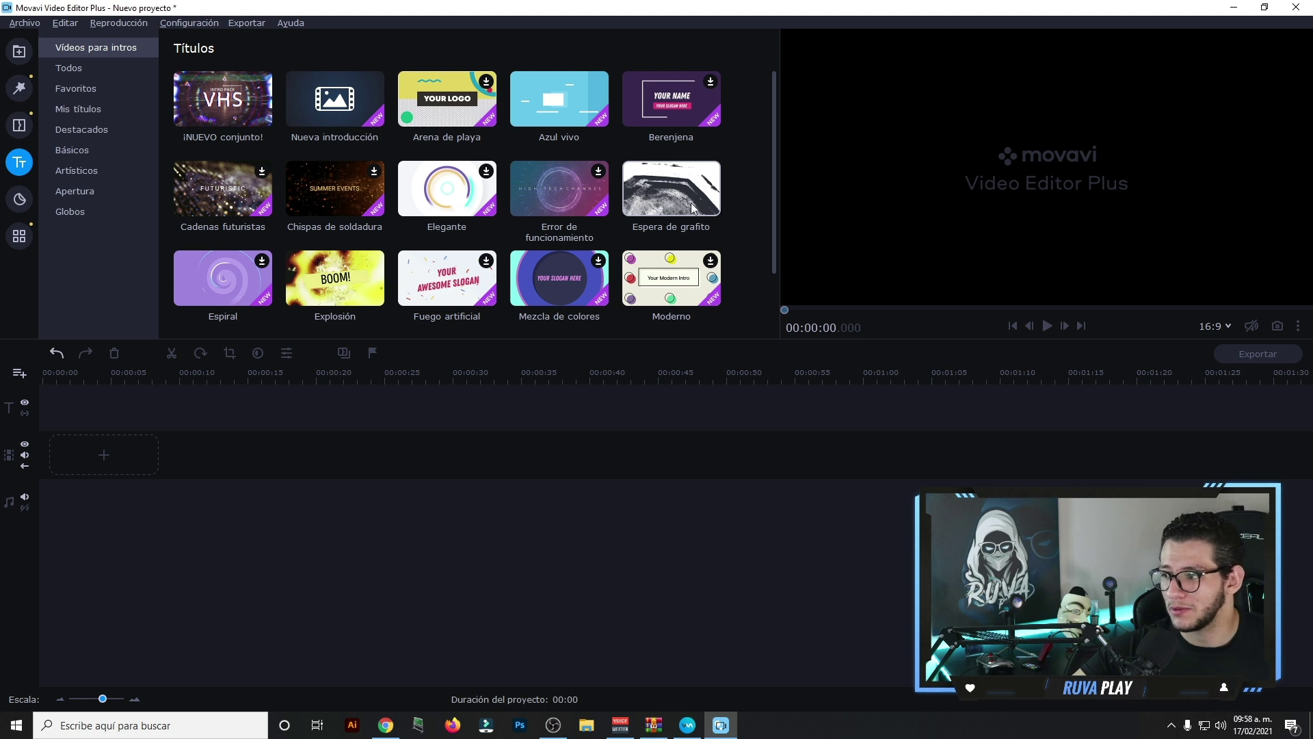
drag(669, 200, 109, 479)
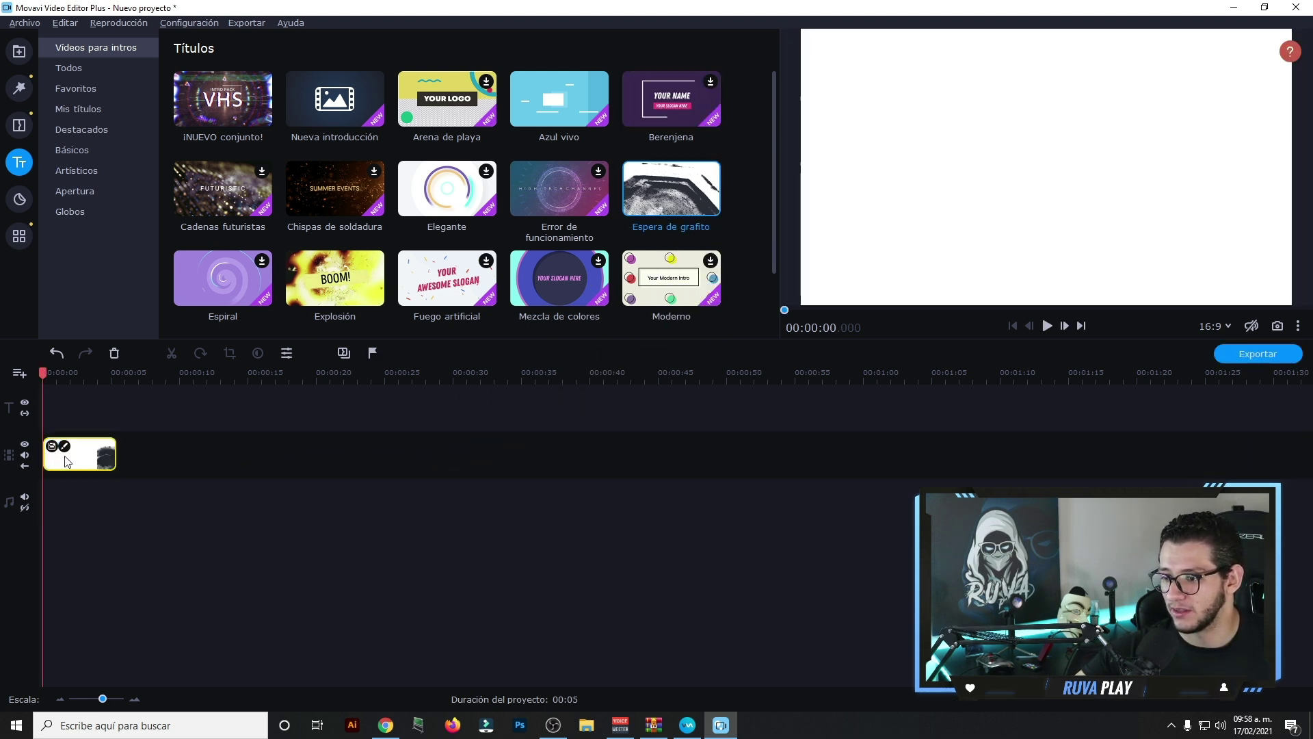
Open the Espera de grafito intro for editing and replace its title text with "RUVA DESIGNS".
click(65, 447)
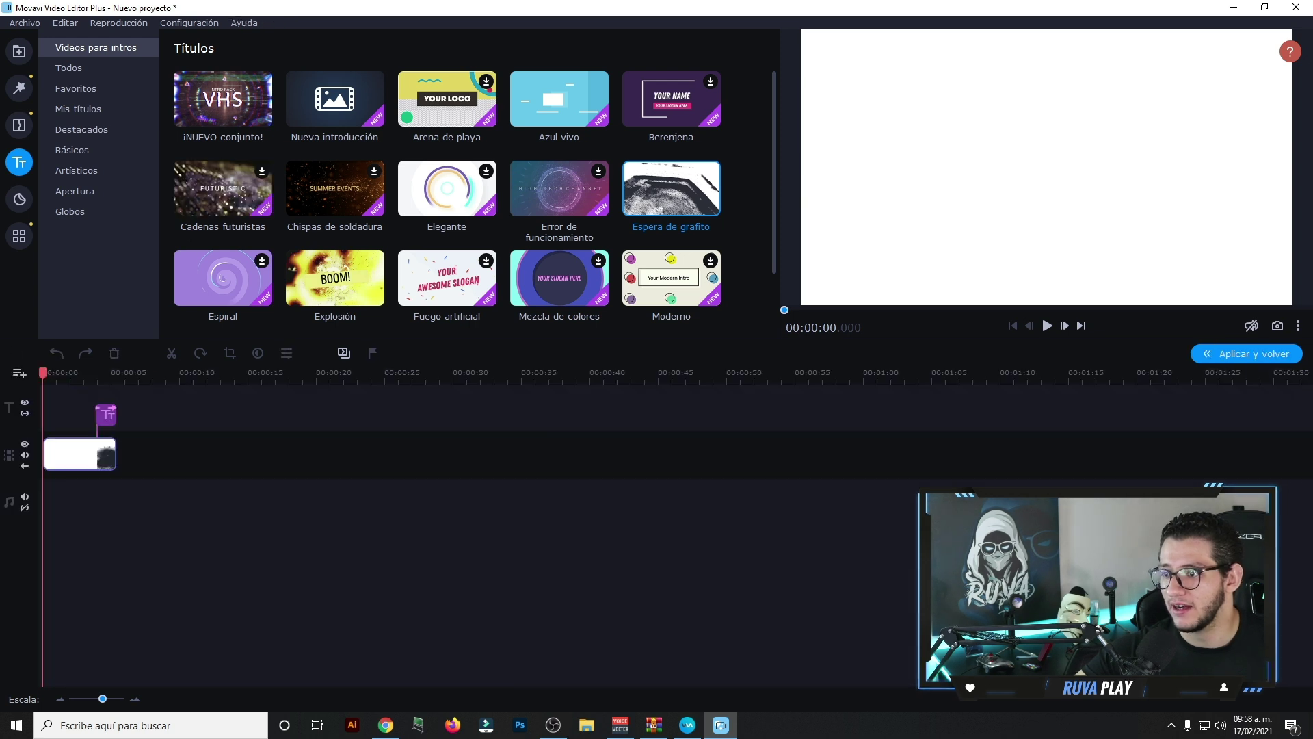
double_click(109, 422)
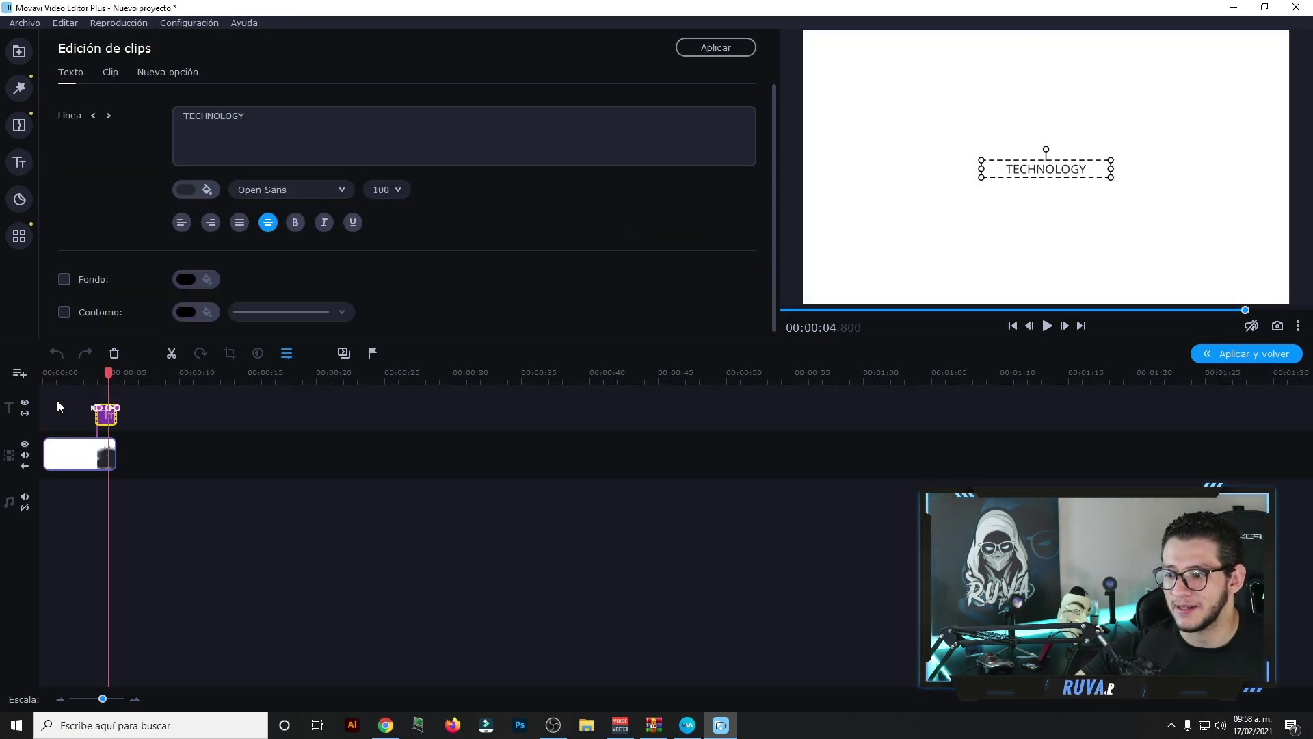
click(243, 121)
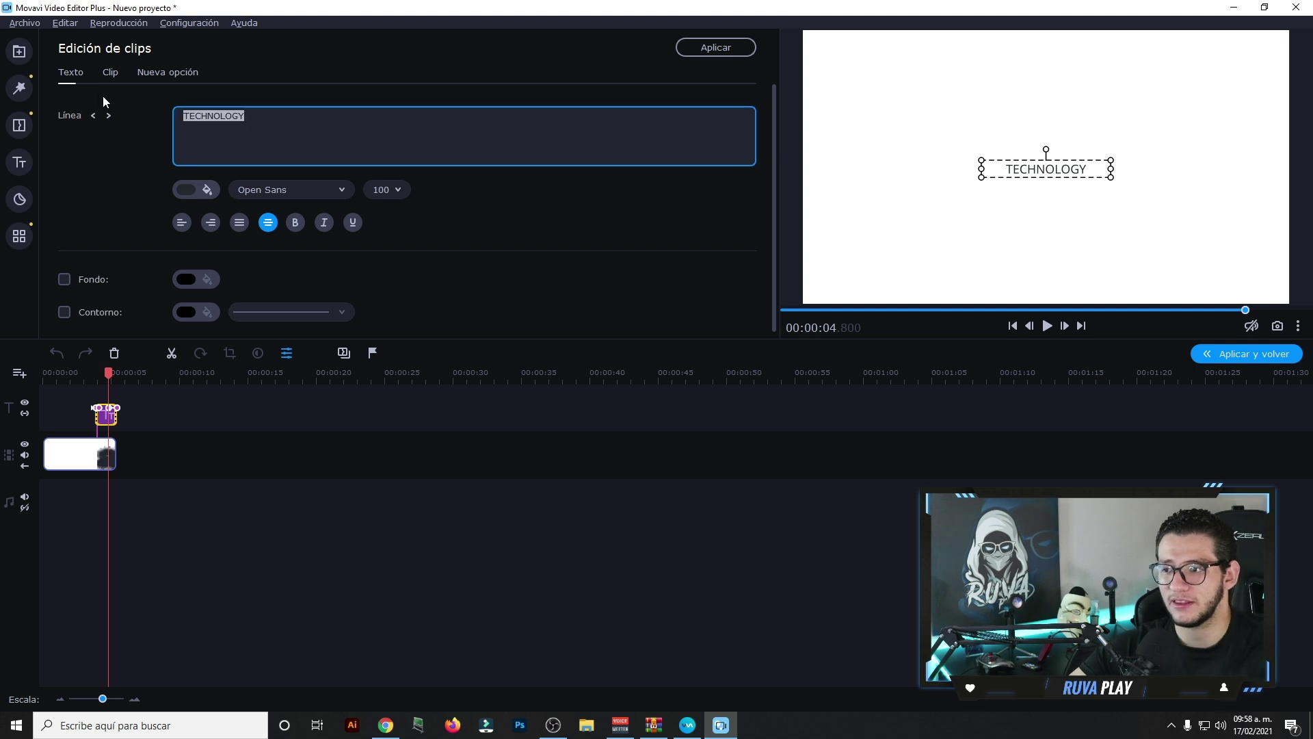
text(ruva des)
key(BackSpace)
key(BackSpace)
key(BackSpace)
key(BackSpace)
key(BackSpace)
key(BackSpace)
key(BackSpace)
key(BackSpace)
text(RUVA DESIGNS)
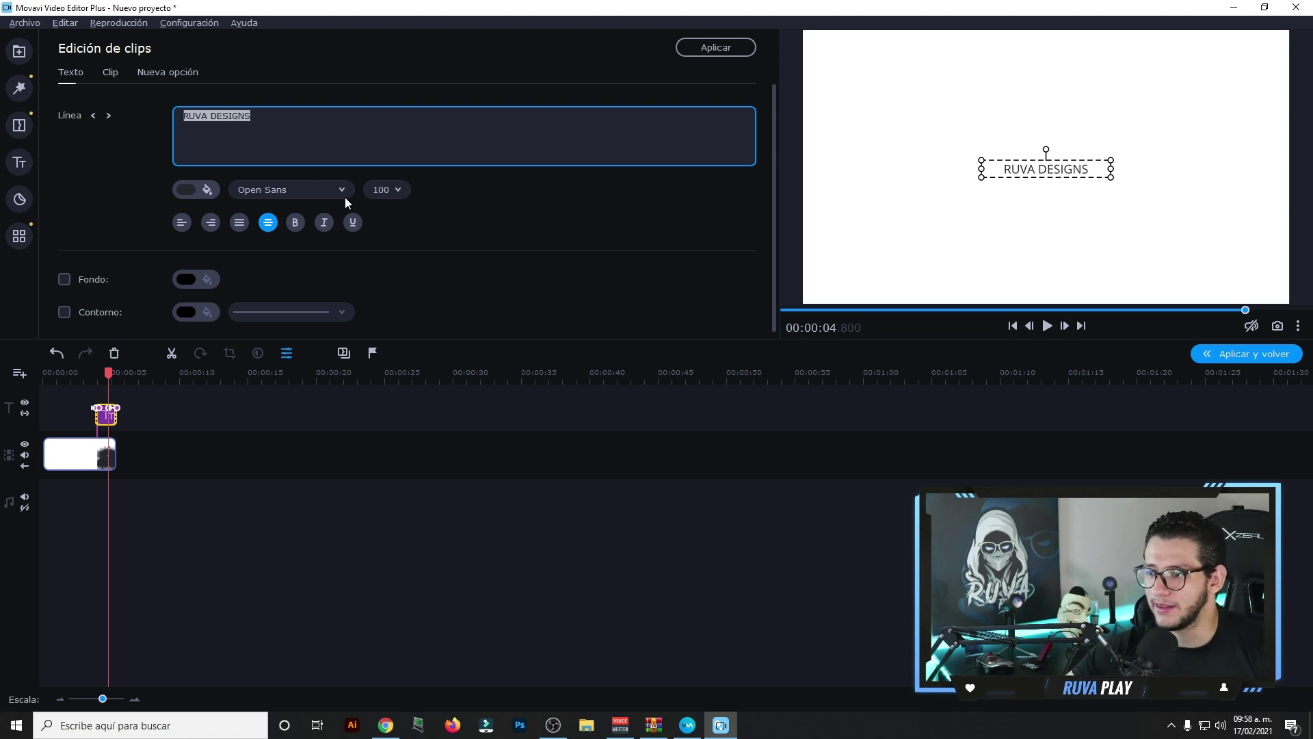
Change the intro title's font to BankGothic.
click(308, 188)
scroll(334, 290, up, 10)
scroll(335, 293, down, 15)
scroll(334, 292, up, 12)
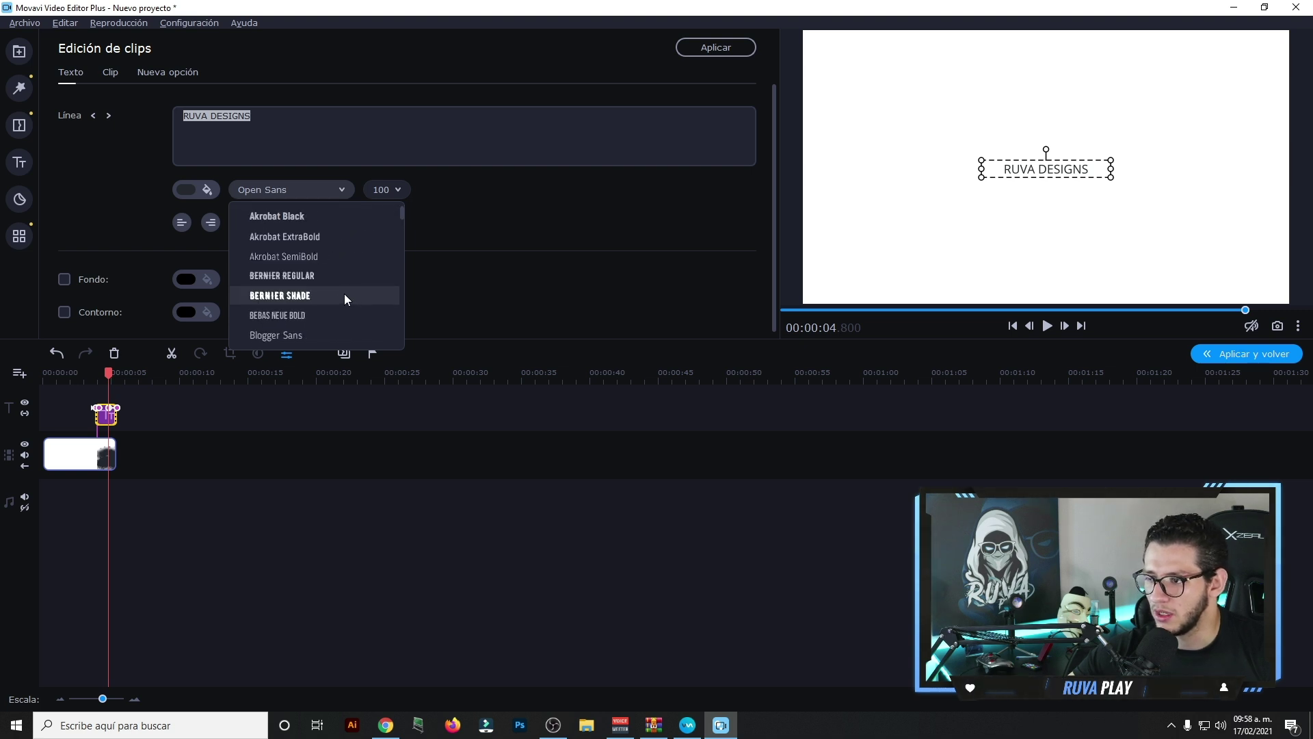
scroll(326, 273, down, 15)
scroll(327, 272, up, 14)
scroll(335, 273, down, 2)
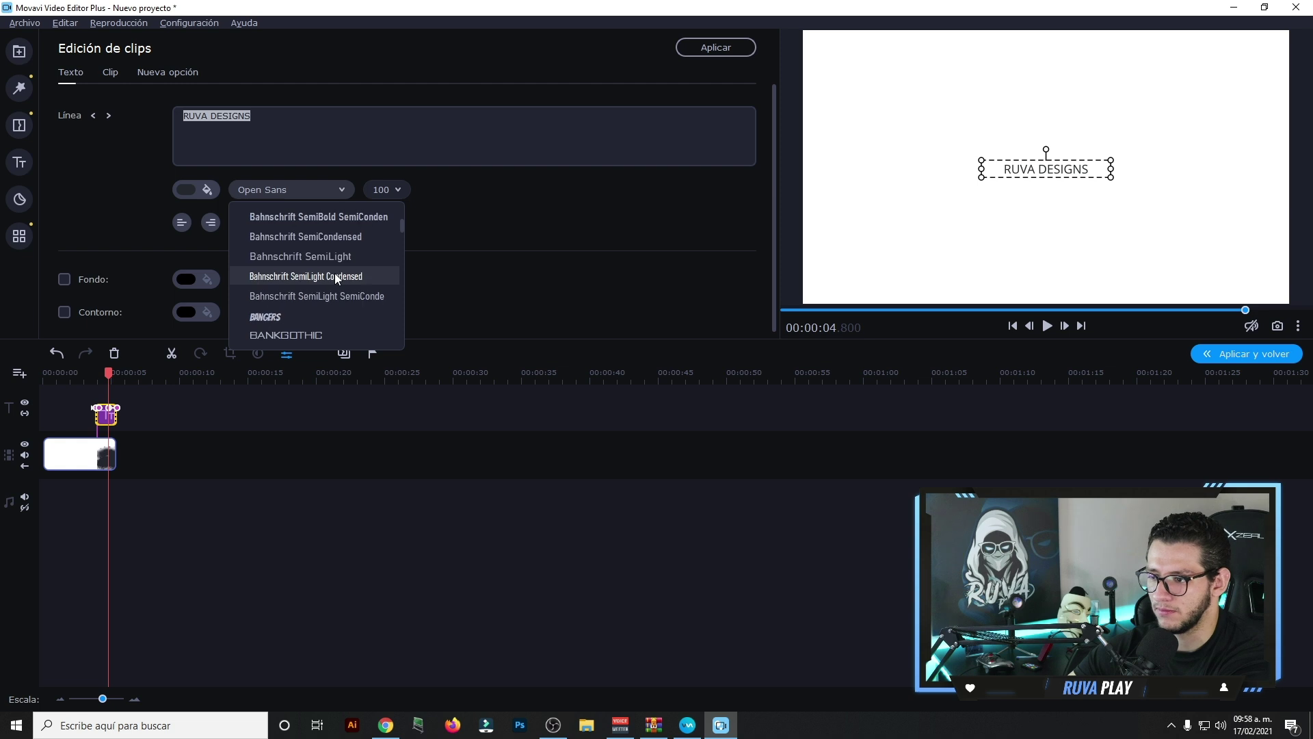
click(308, 334)
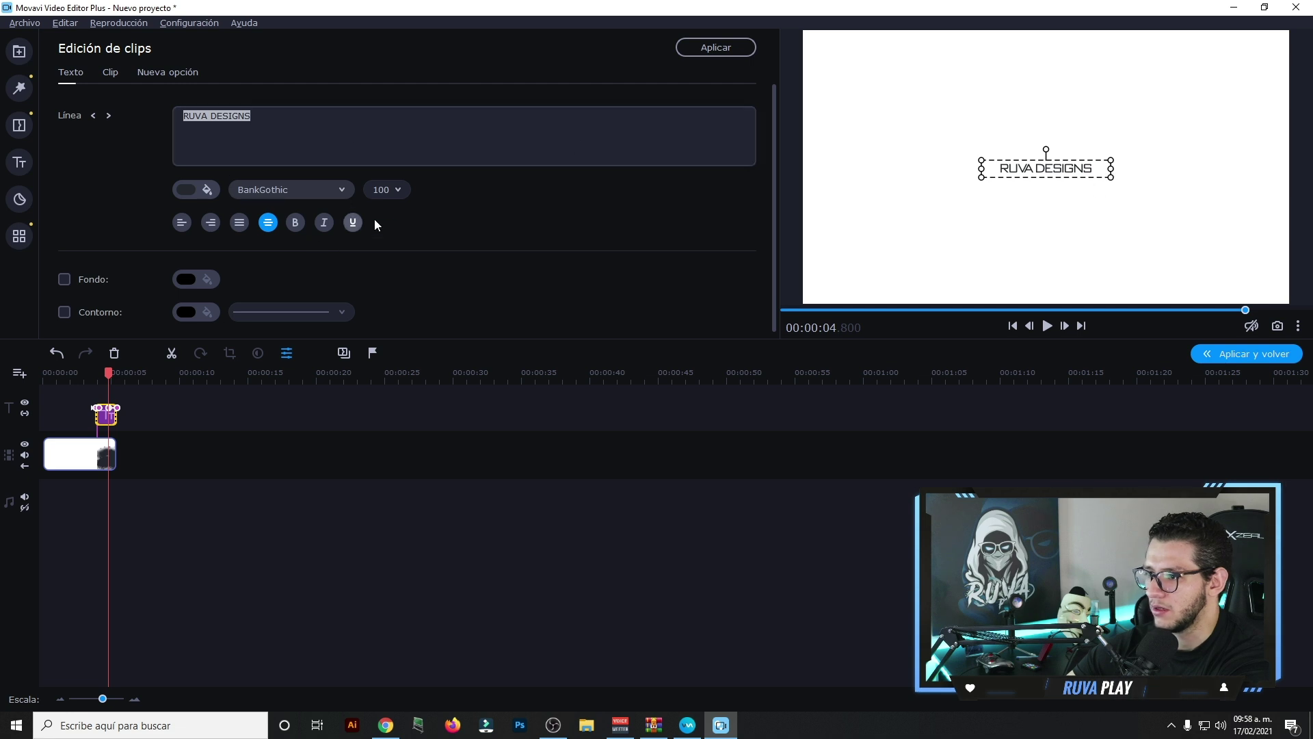
Set the title's font size to 200, widen its text box to fit one line, and reposition it near the frame's centre.
click(386, 190)
scroll(402, 377, down, 2)
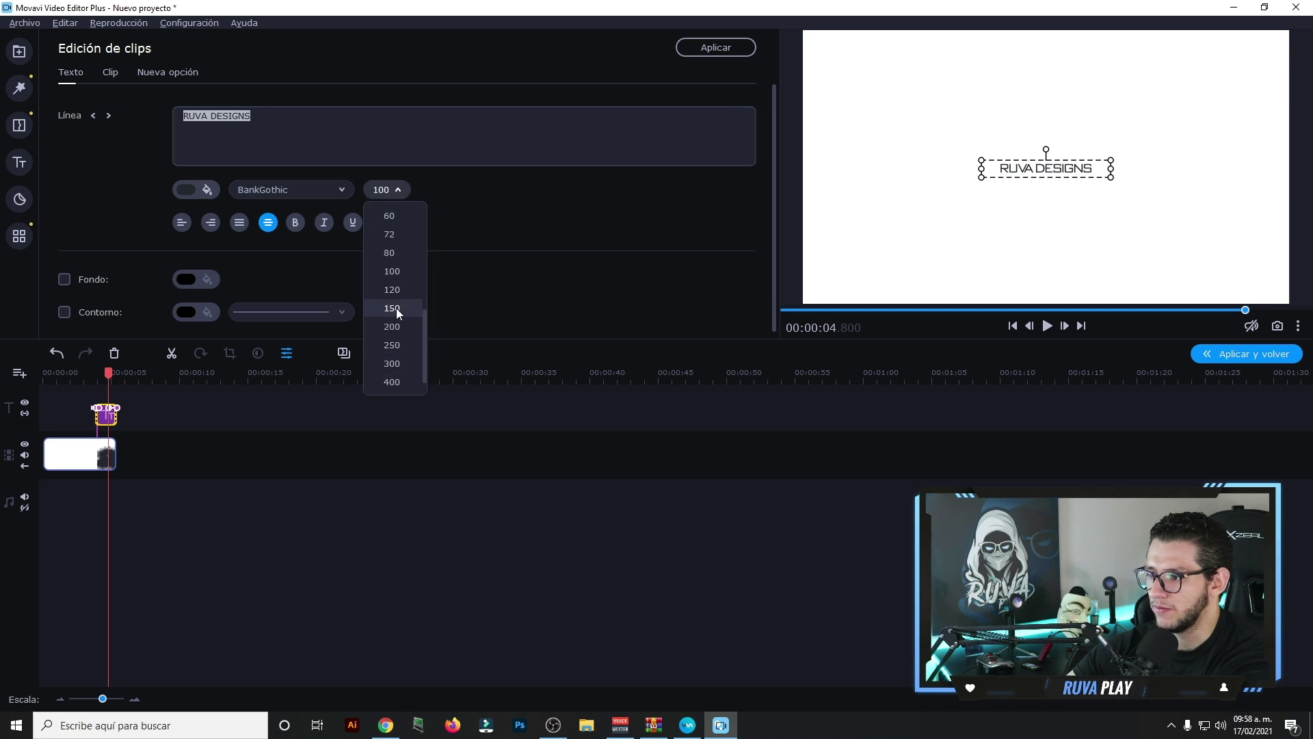
click(396, 329)
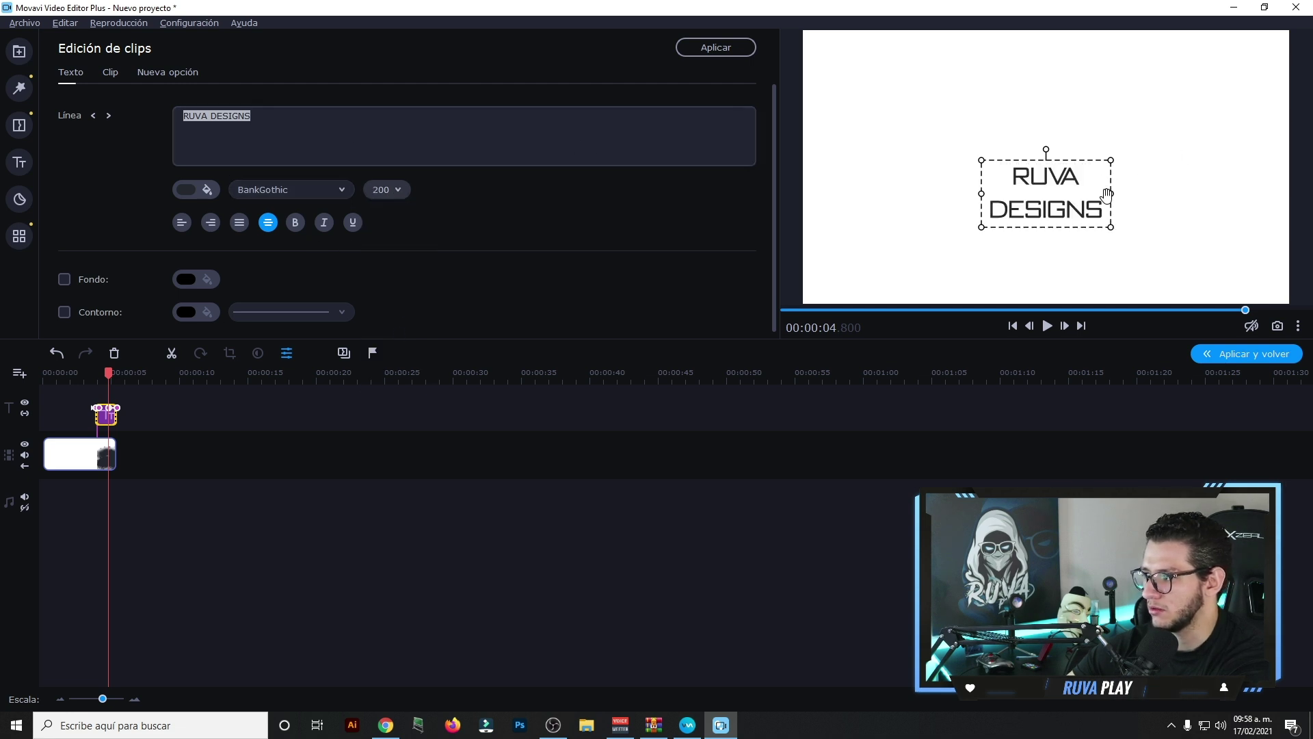
drag(1114, 196, 1202, 175)
drag(1122, 176, 1096, 171)
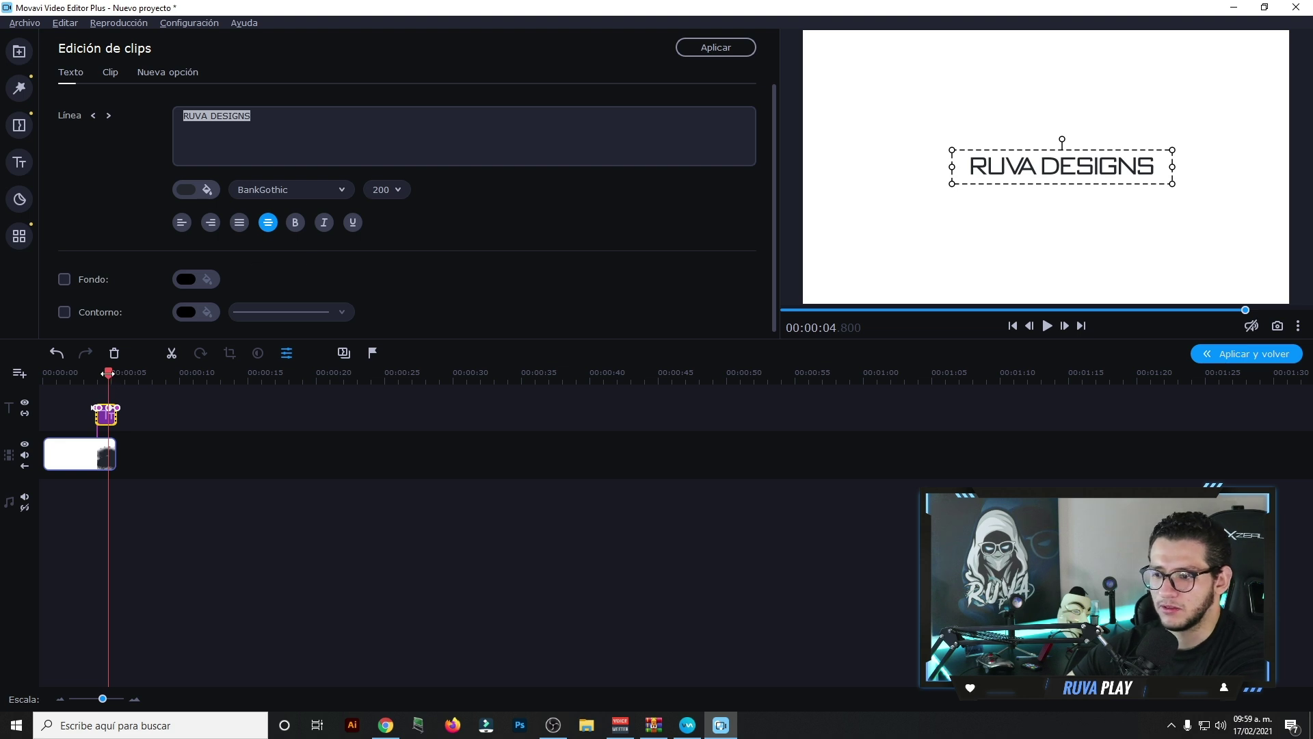
Play the edited intro from the beginning, apply its changes and return to the main project timeline.
click(1231, 310)
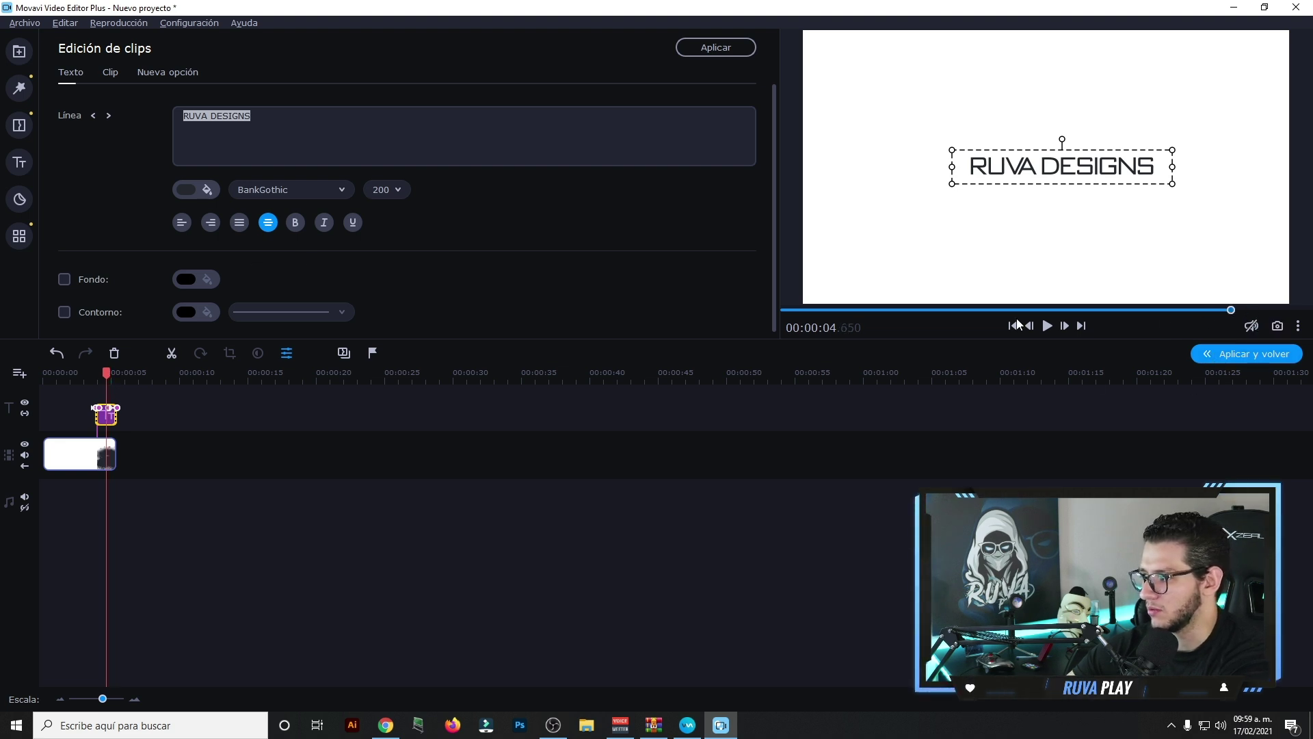
click(1015, 326)
click(1049, 327)
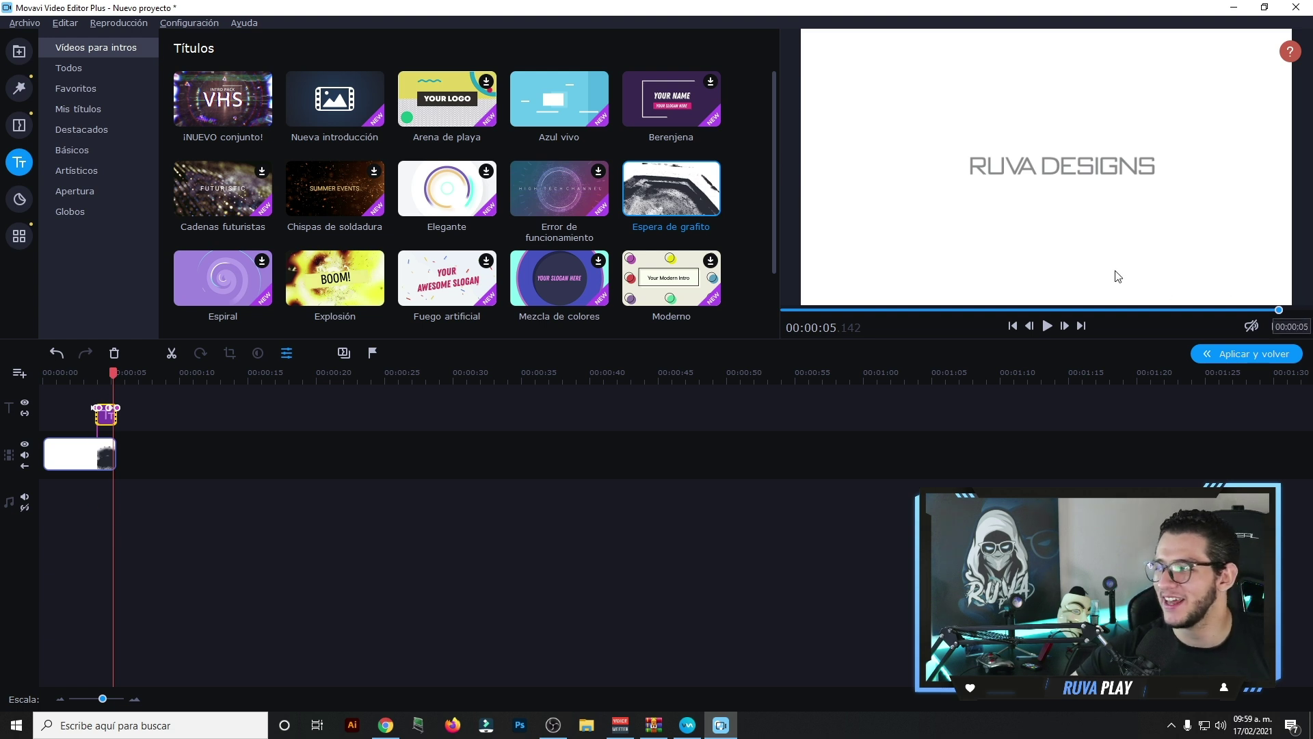
click(1262, 355)
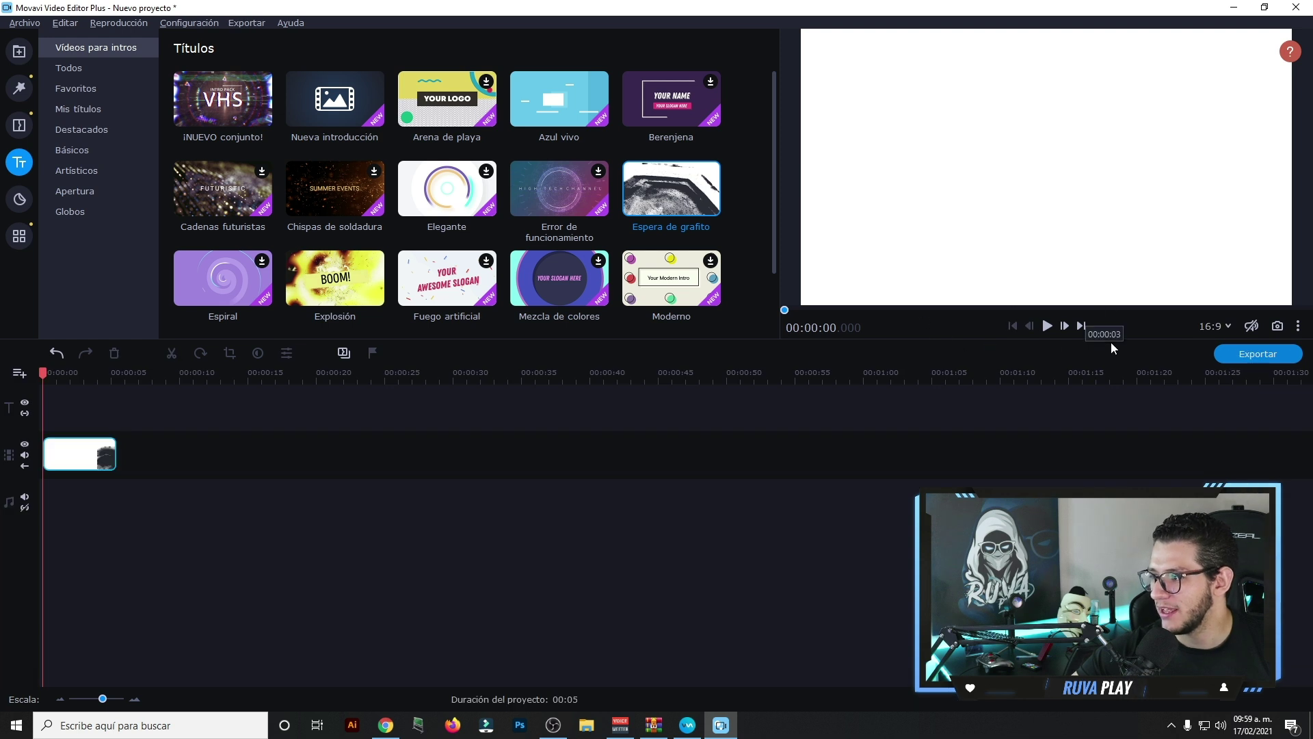
Play the finished RUVA DESIGNS intro, and add the Explosión intro template directly behind it on the video track.
click(1047, 326)
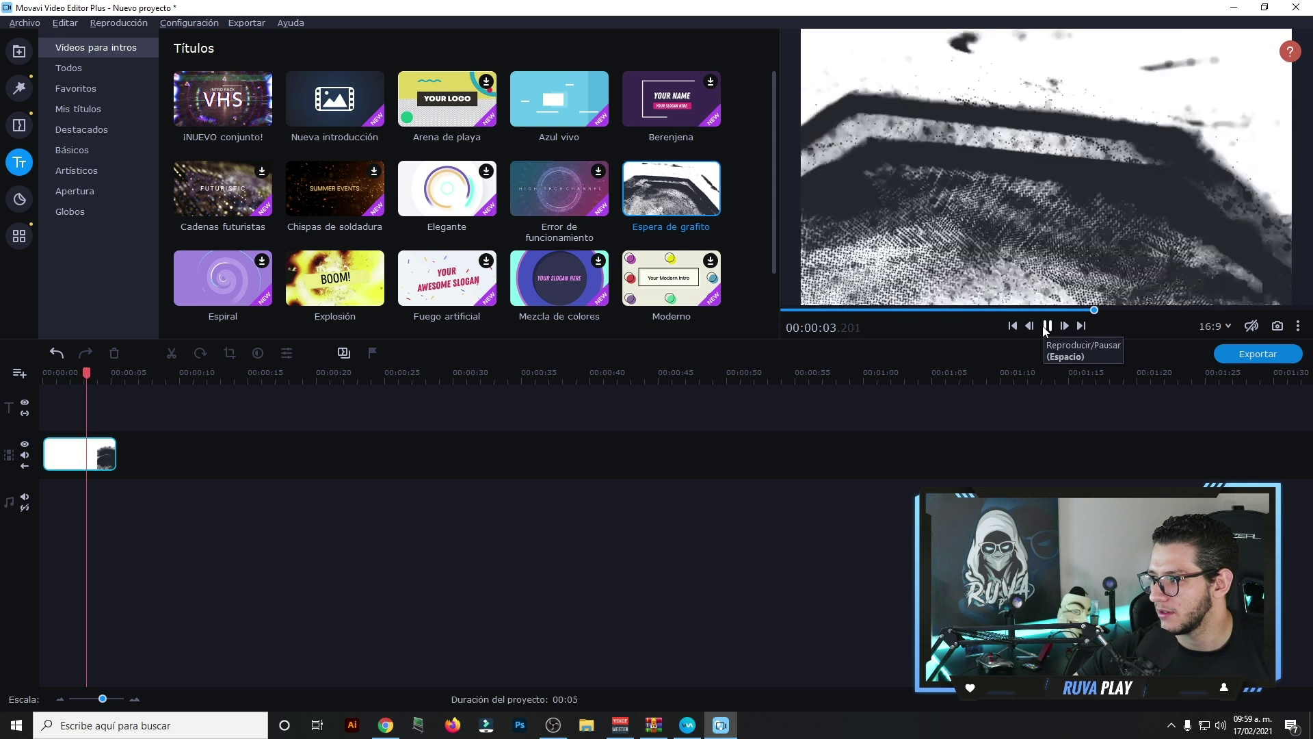
click(1048, 327)
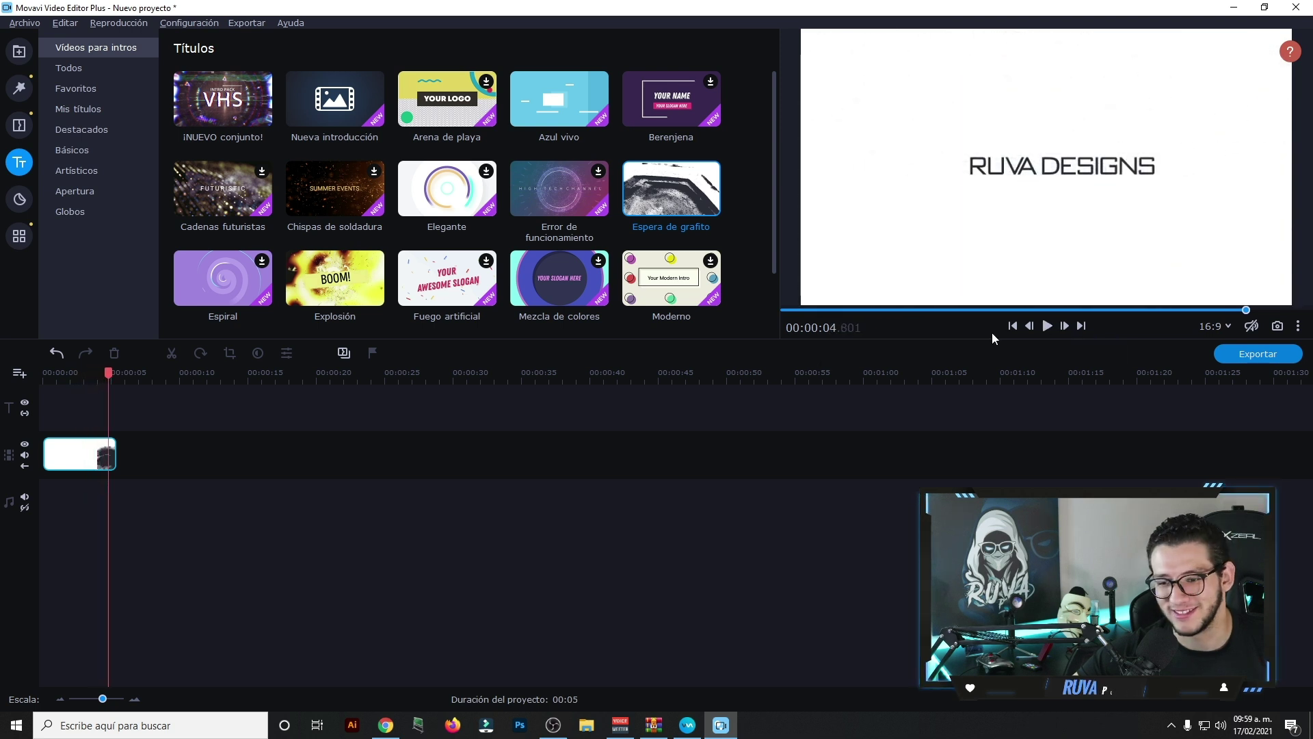
scroll(239, 216, down, 1)
drag(336, 240, 128, 443)
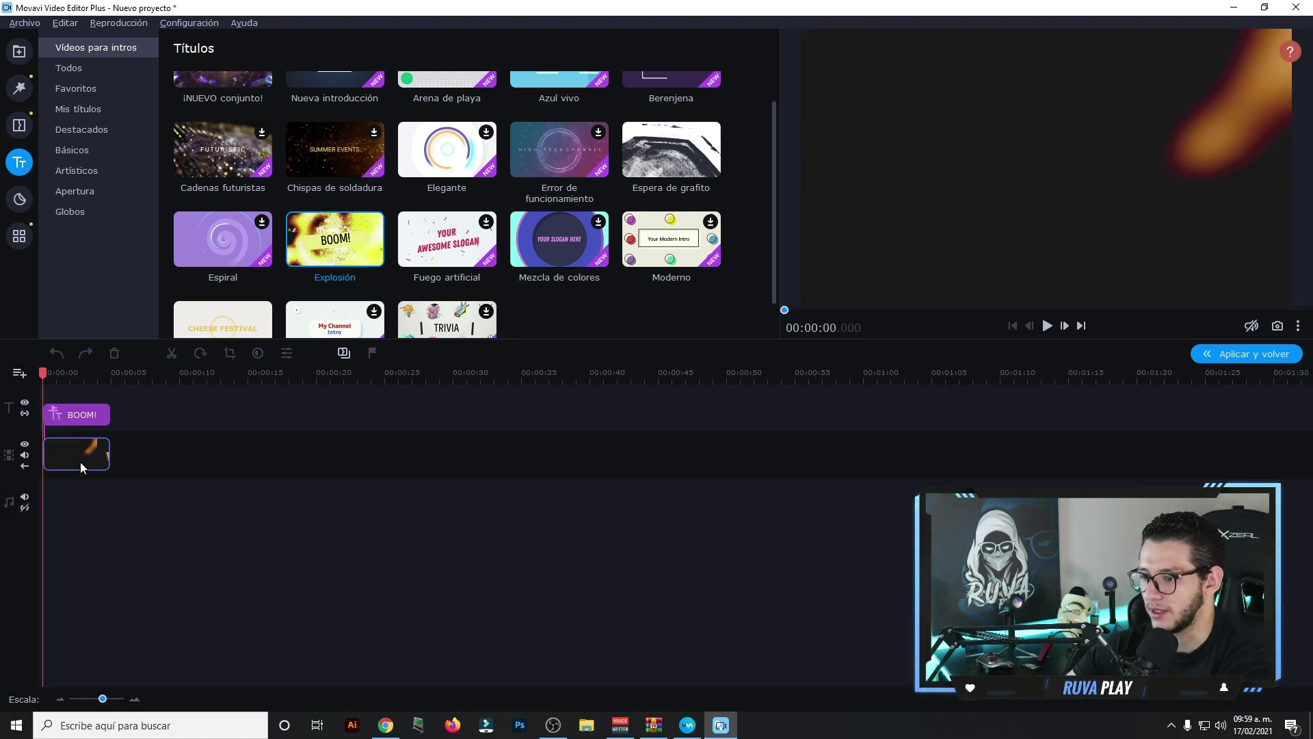
Replace the Explosión intro's title text with "RUVA PLAY" and set its font to BERNIER Shade.
double_click(76, 414)
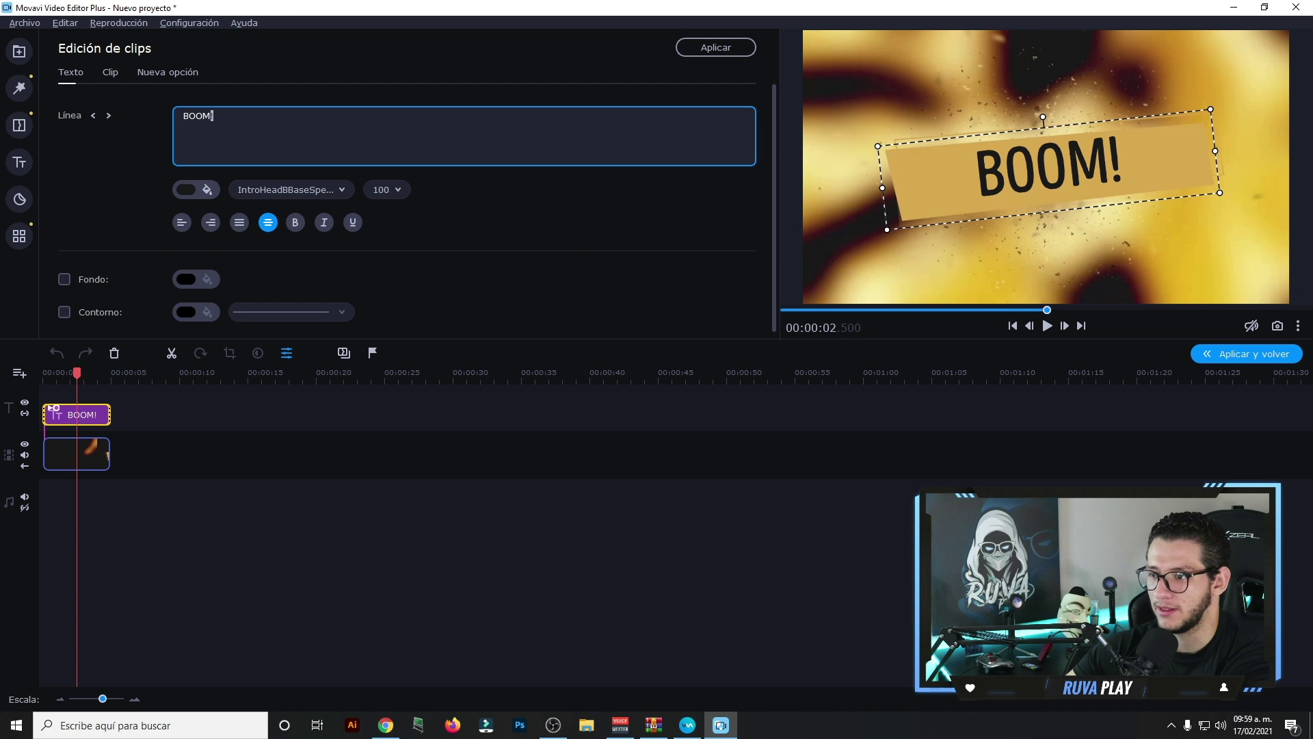
text(R)
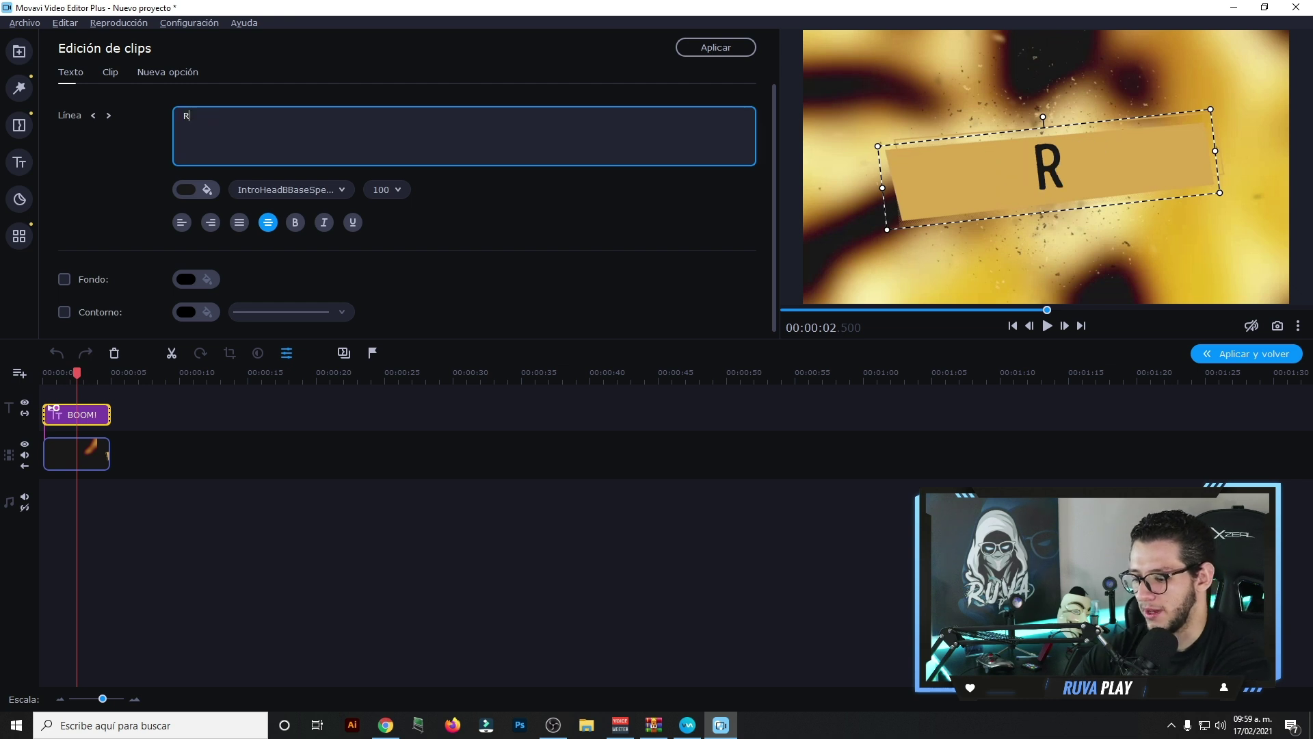
text(UVA PLAY)
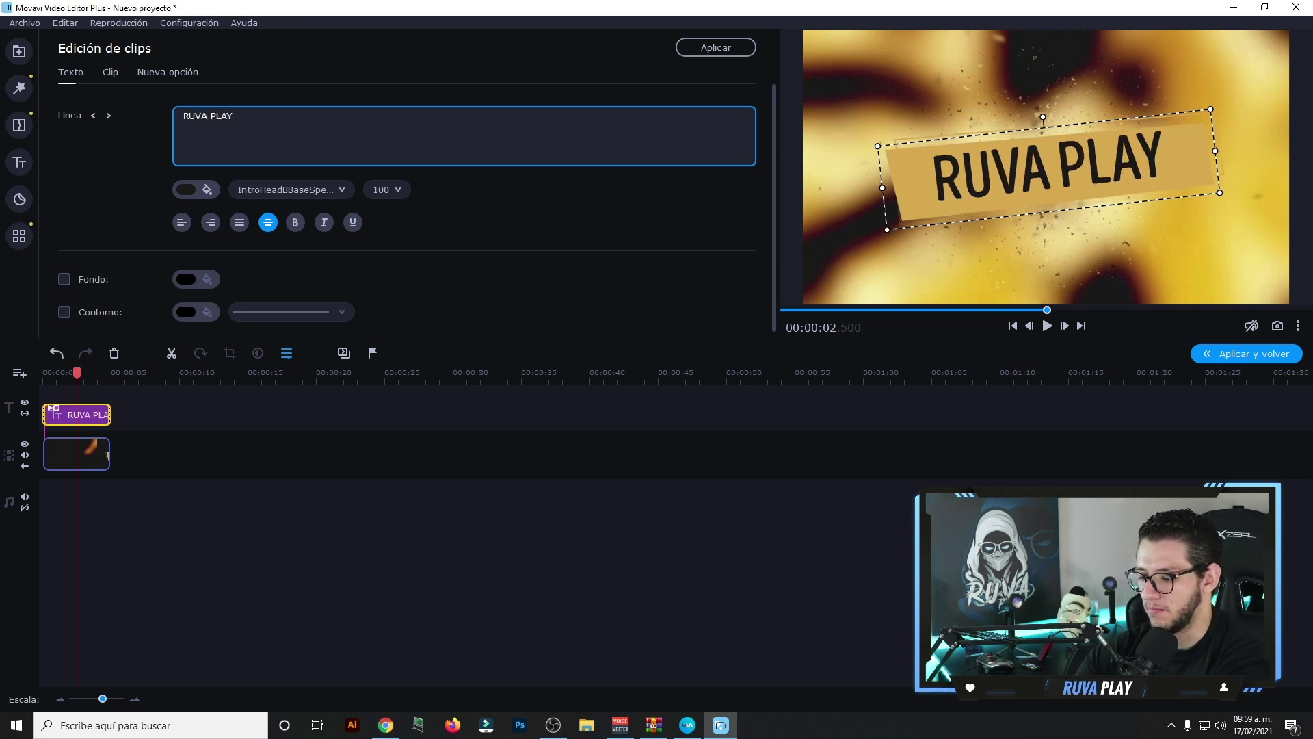
click(321, 188)
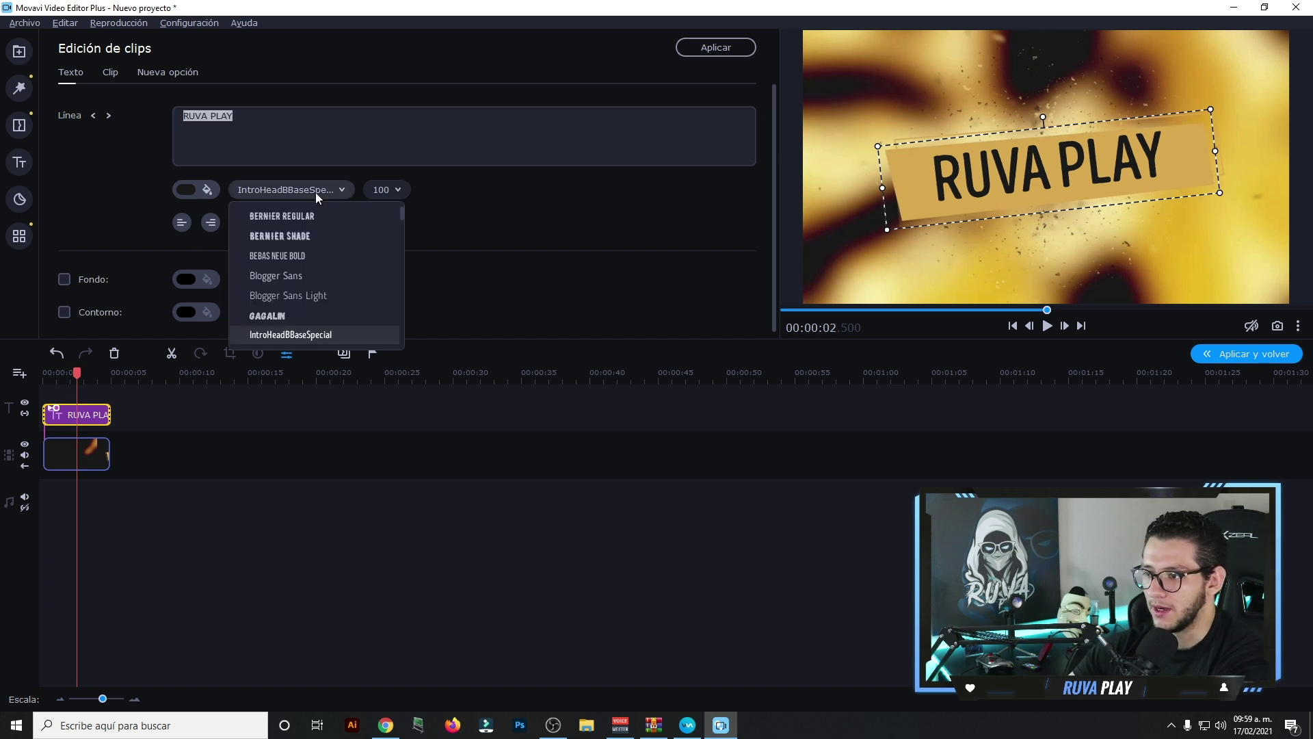
click(306, 237)
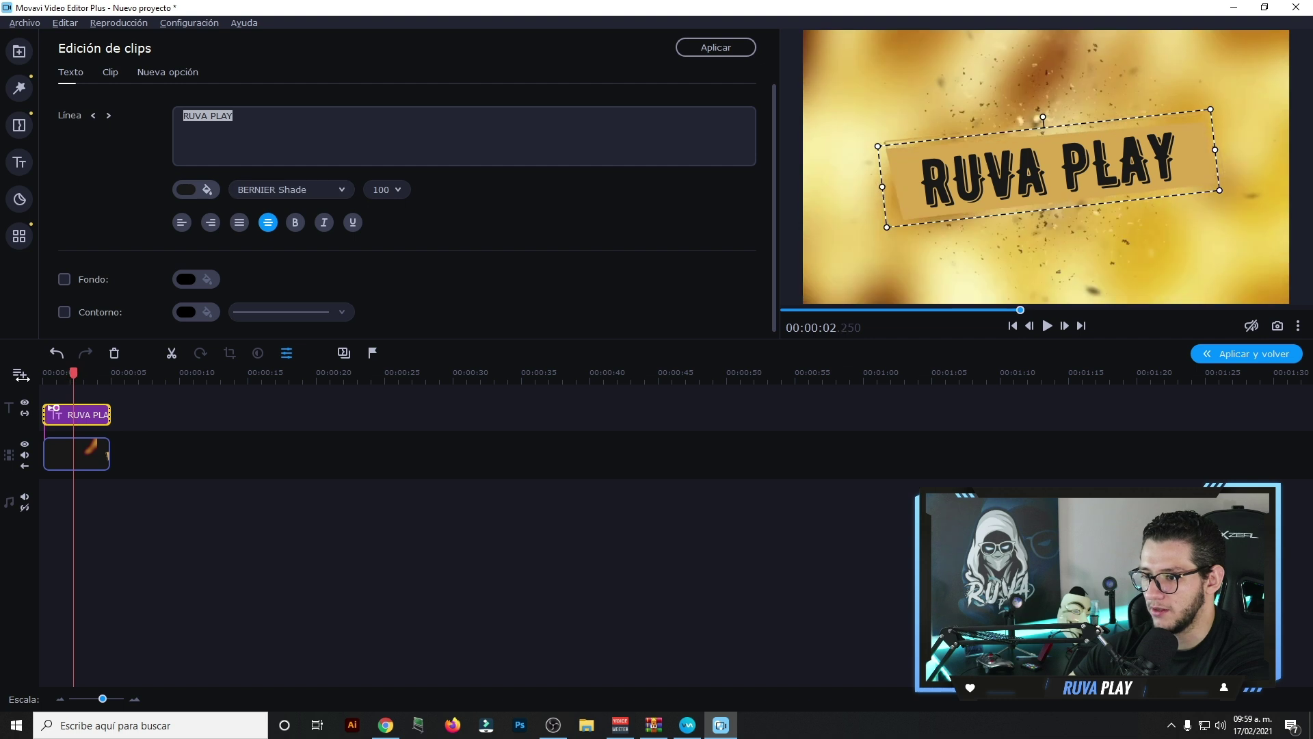
Apply the Explosión intro's changes, return to the main project timeline and preview the edited intro.
click(1225, 354)
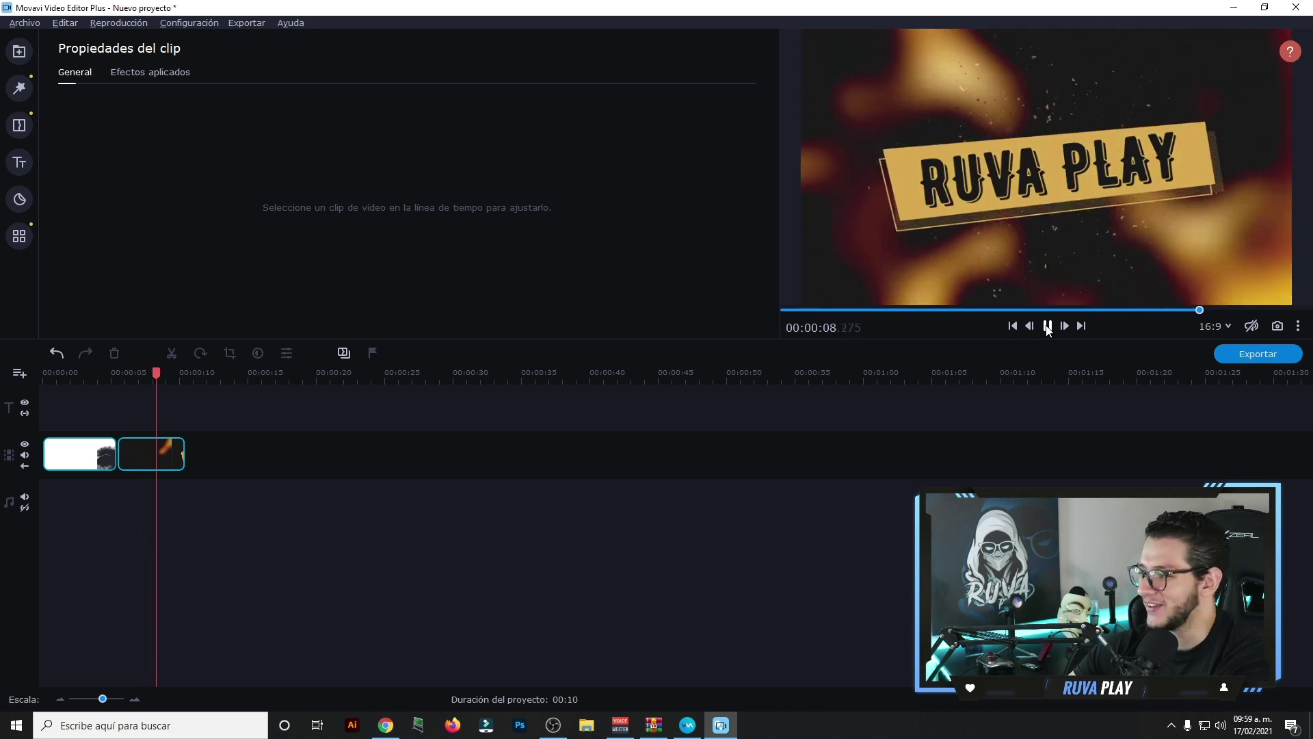
click(1047, 327)
drag(1222, 312, 1047, 312)
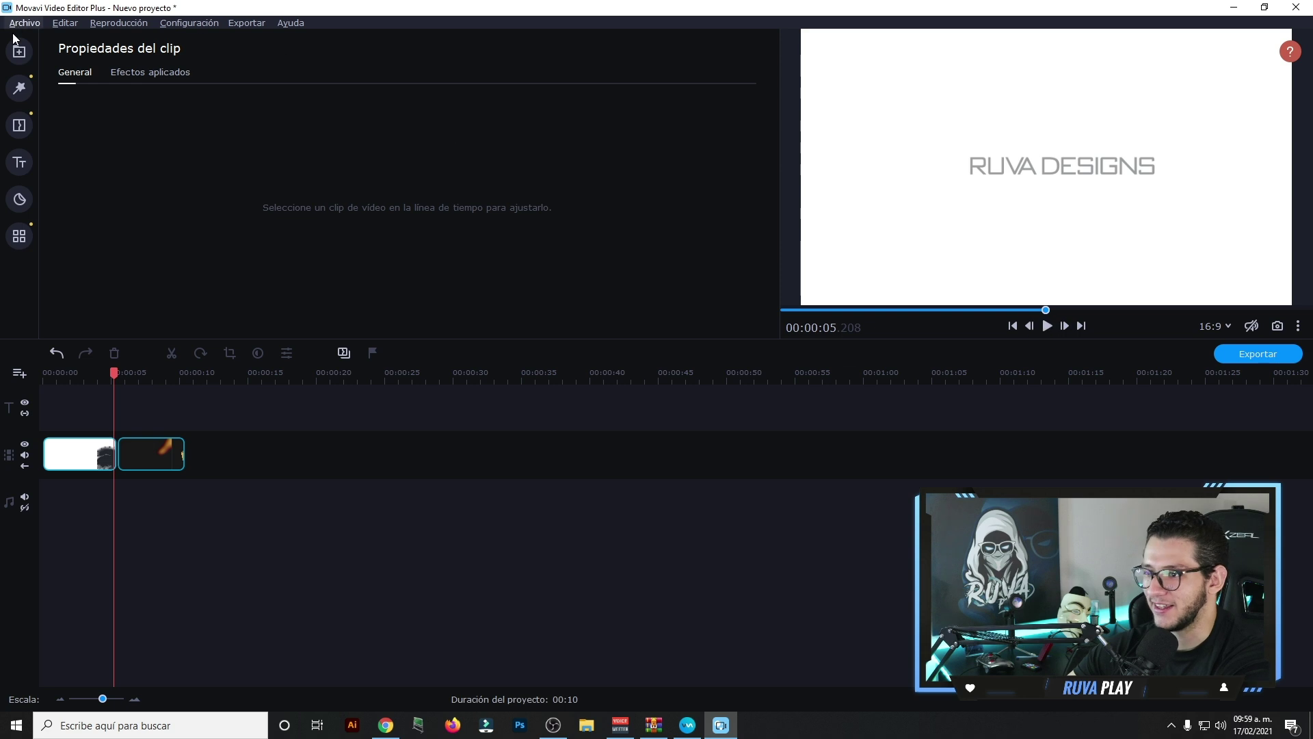
Add the Barra vertical title from the full titles collection to the video track, directly behind the second intro.
click(19, 162)
scroll(720, 268, down, 1)
scroll(745, 264, up, 2)
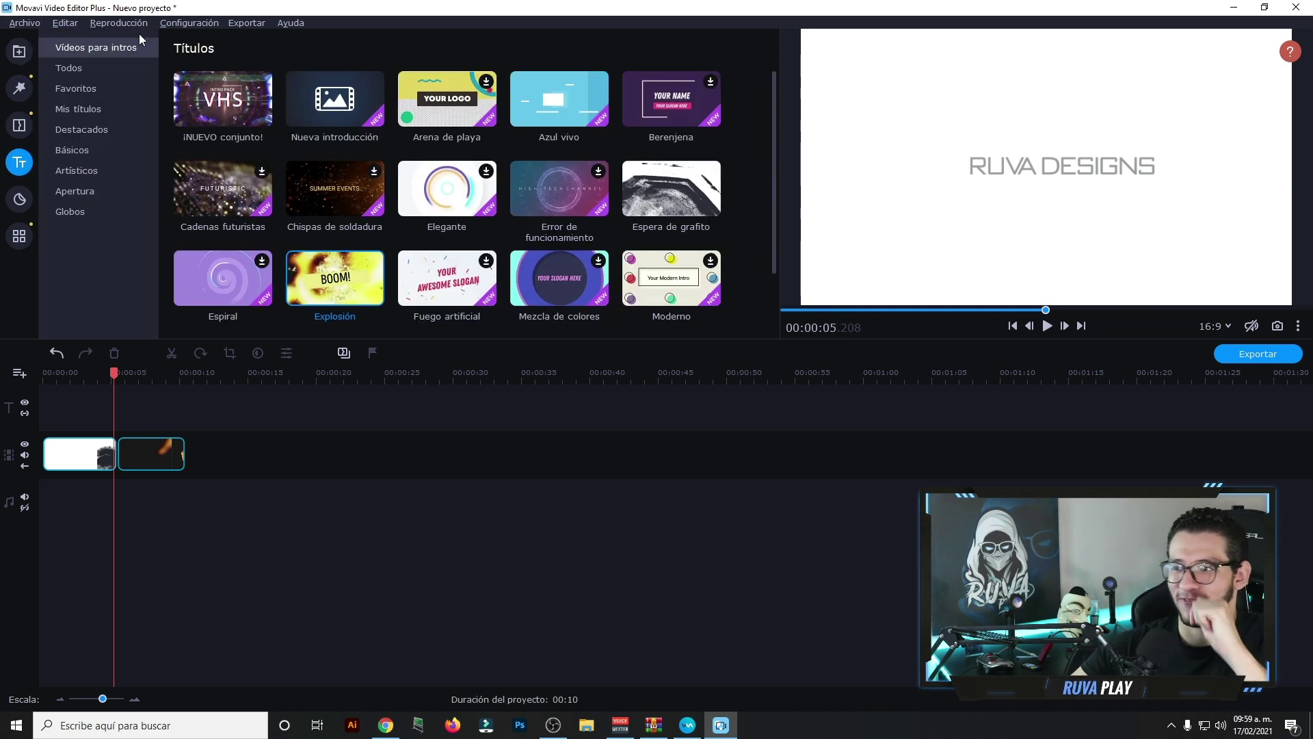
click(61, 69)
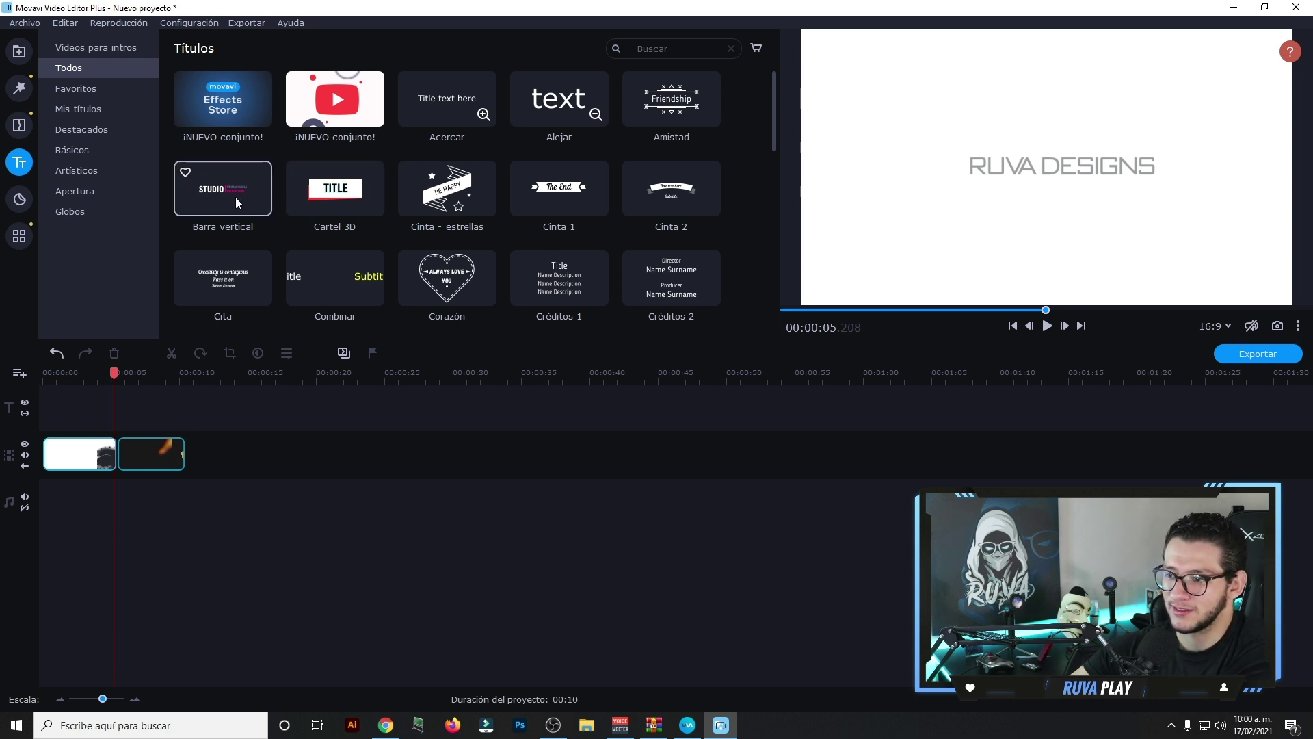
drag(228, 204, 208, 450)
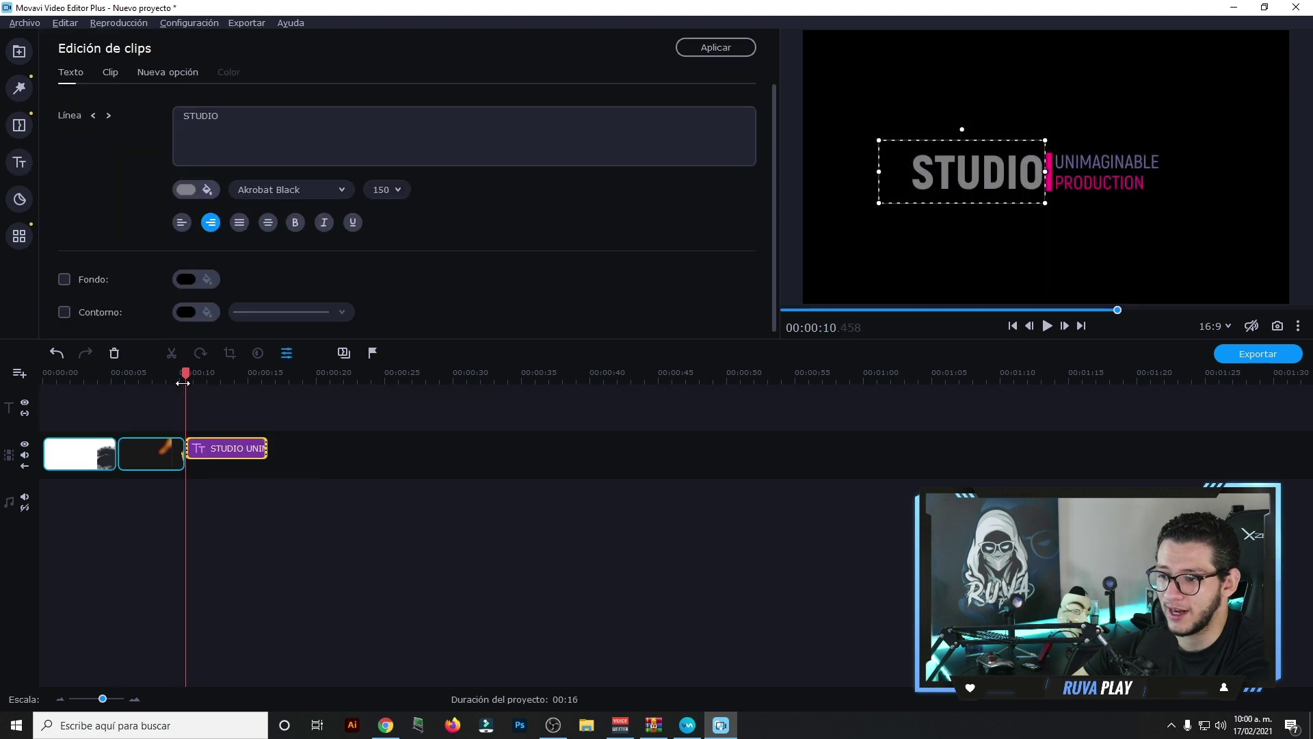
Open the Barra vertical title for editing and replace its large "STUDIO" text with "RUVA".
click(185, 380)
click(212, 449)
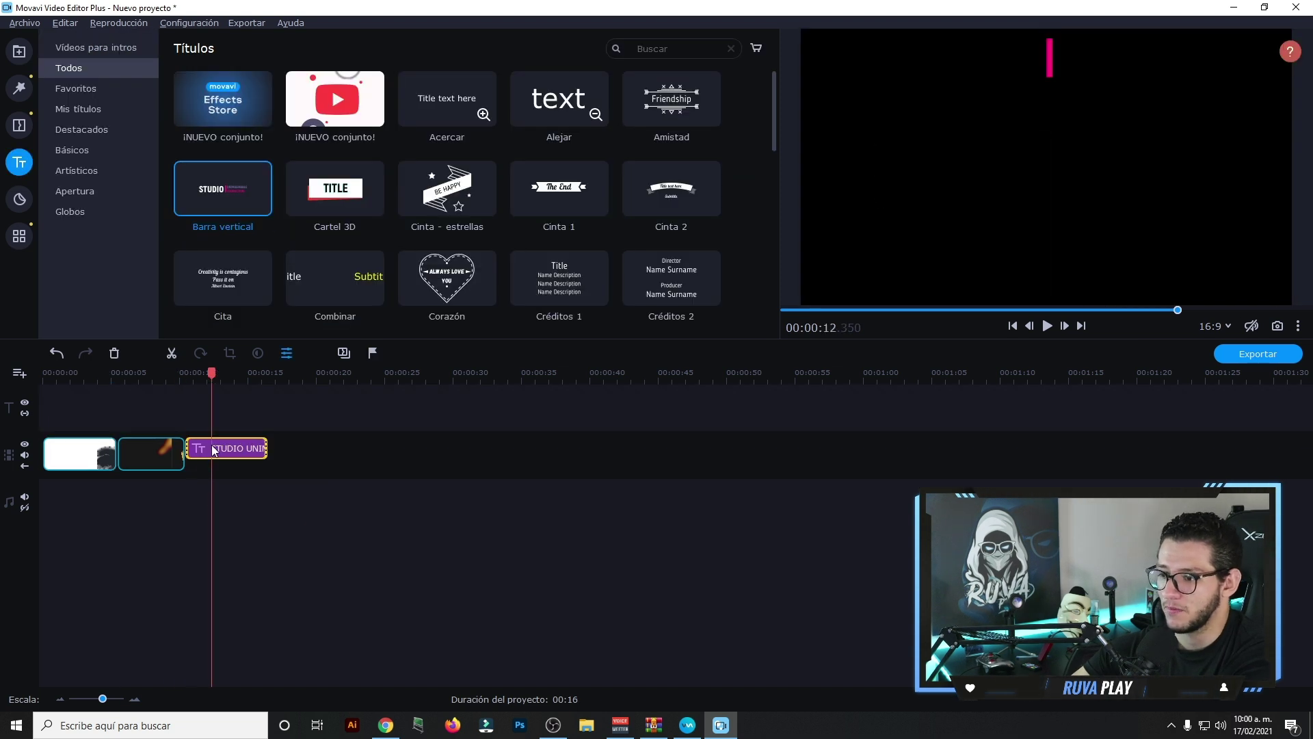
double_click(213, 450)
click(1099, 162)
click(1102, 182)
click(975, 178)
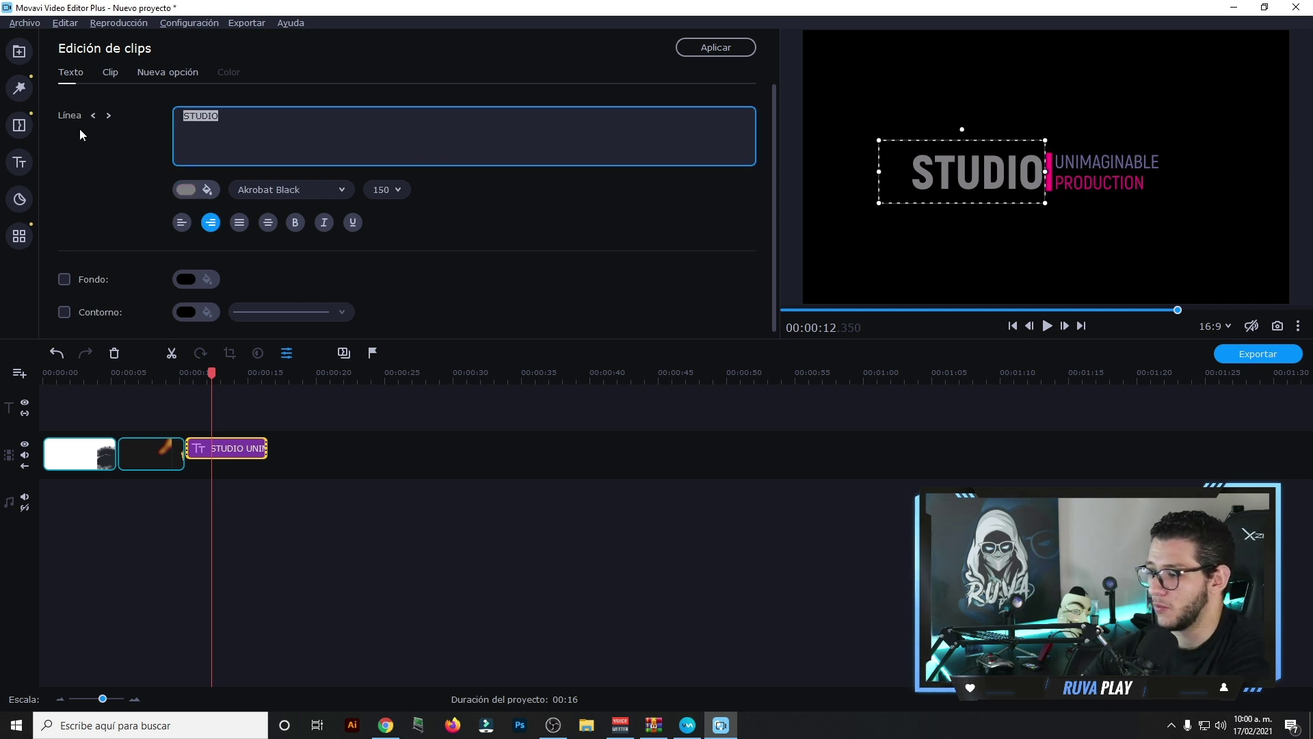
key(BackSpace)
text(ruv)
key(BackSpace)
key(BackSpace)
key(BackSpace)
text(RUVA)
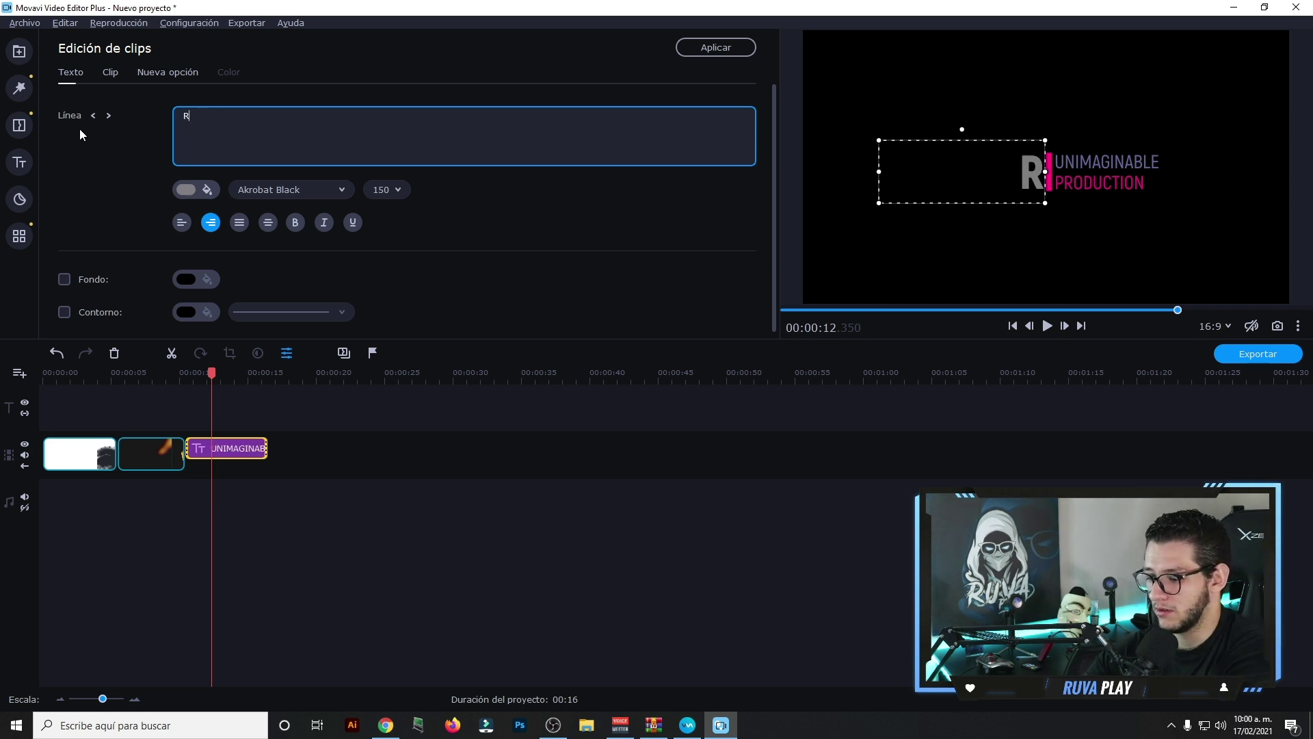
Replace the title's "UNIMAGINABLE" line with "TUTORIAL".
click(1128, 167)
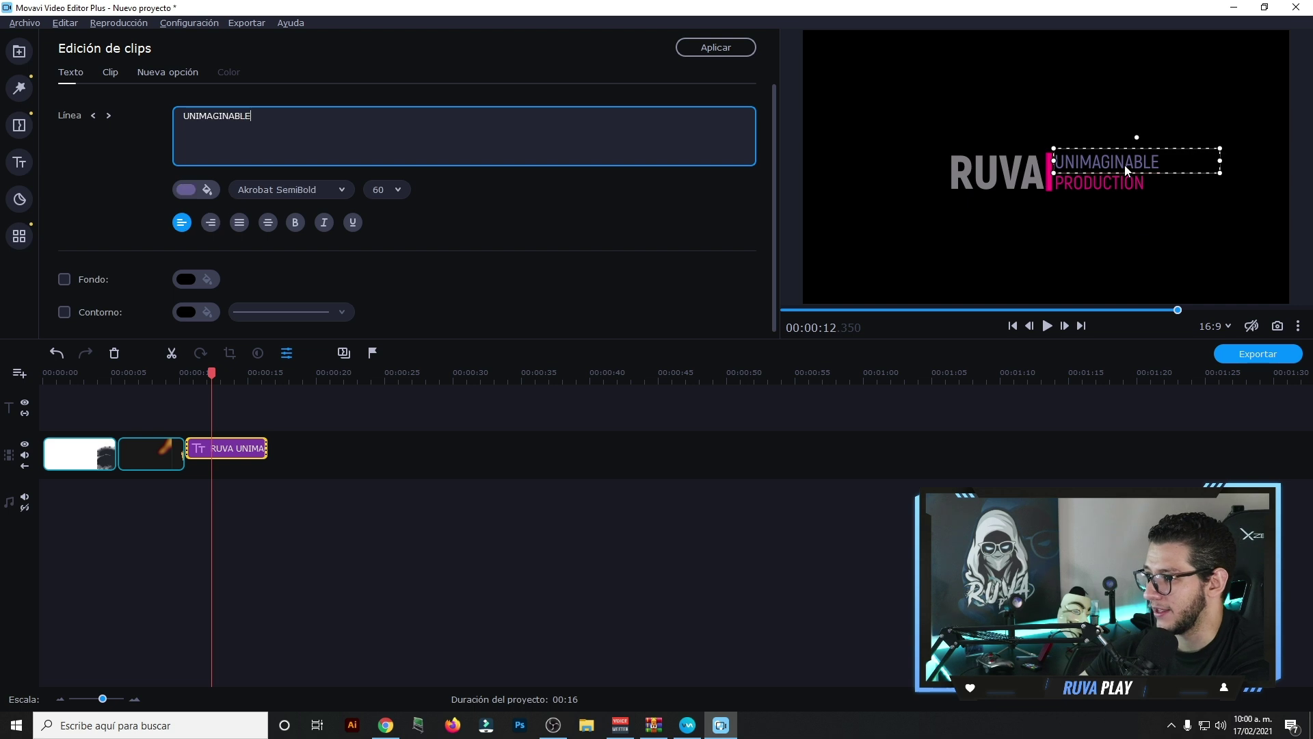
key(ctrl+a)
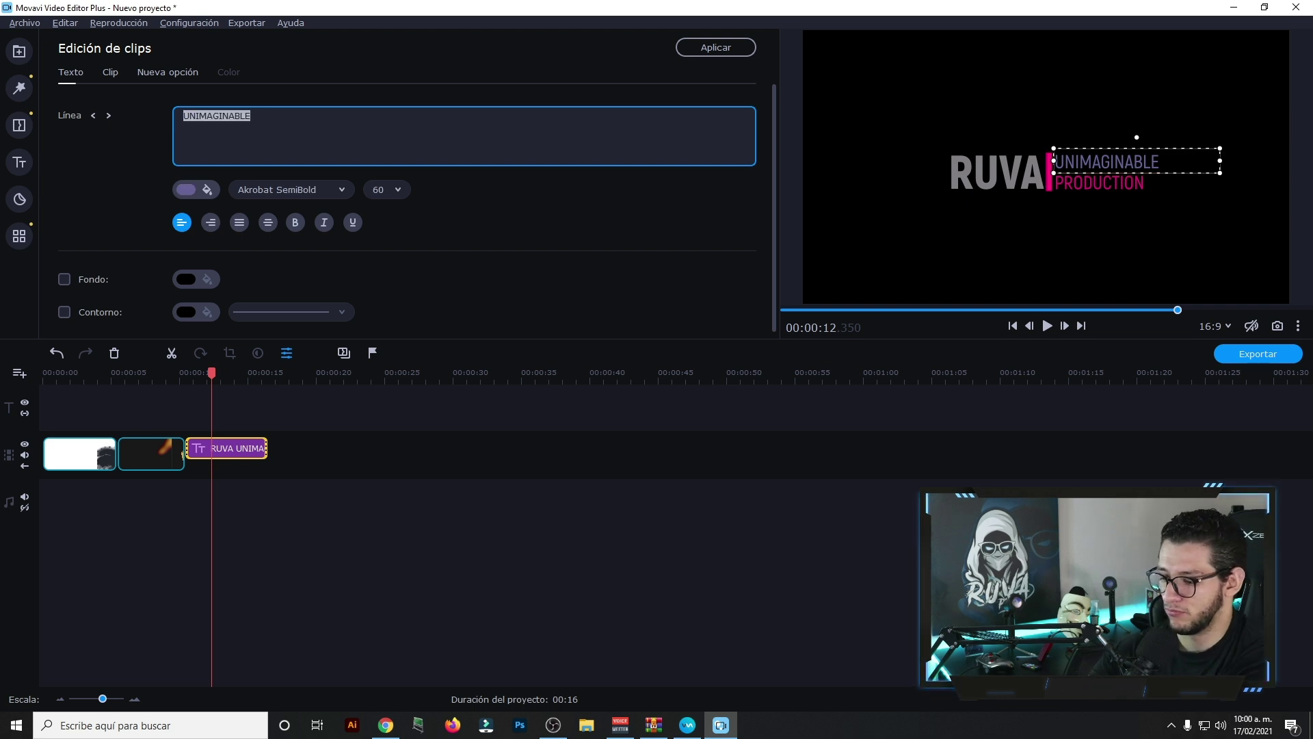
text(TUTORIAL)
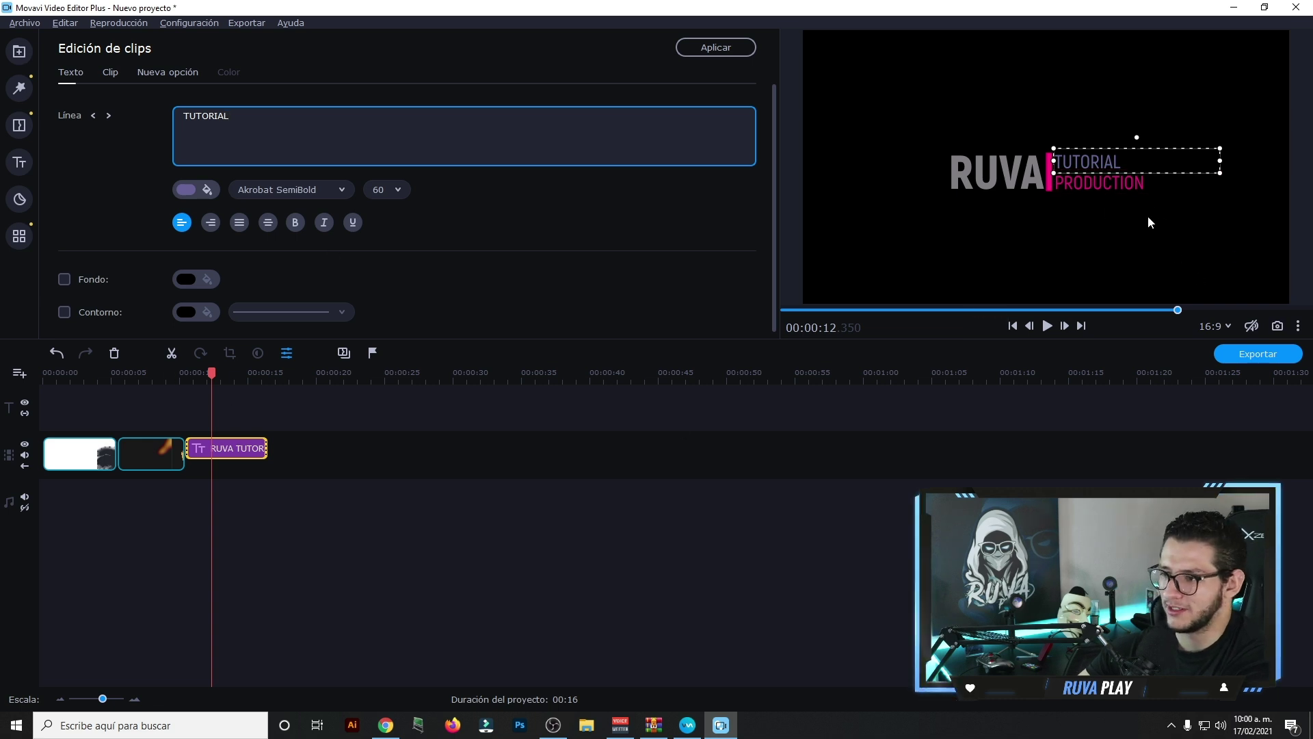
Colour the title's "PRODUCTION" line bright green and play the animated title from its start.
click(1108, 182)
click(187, 190)
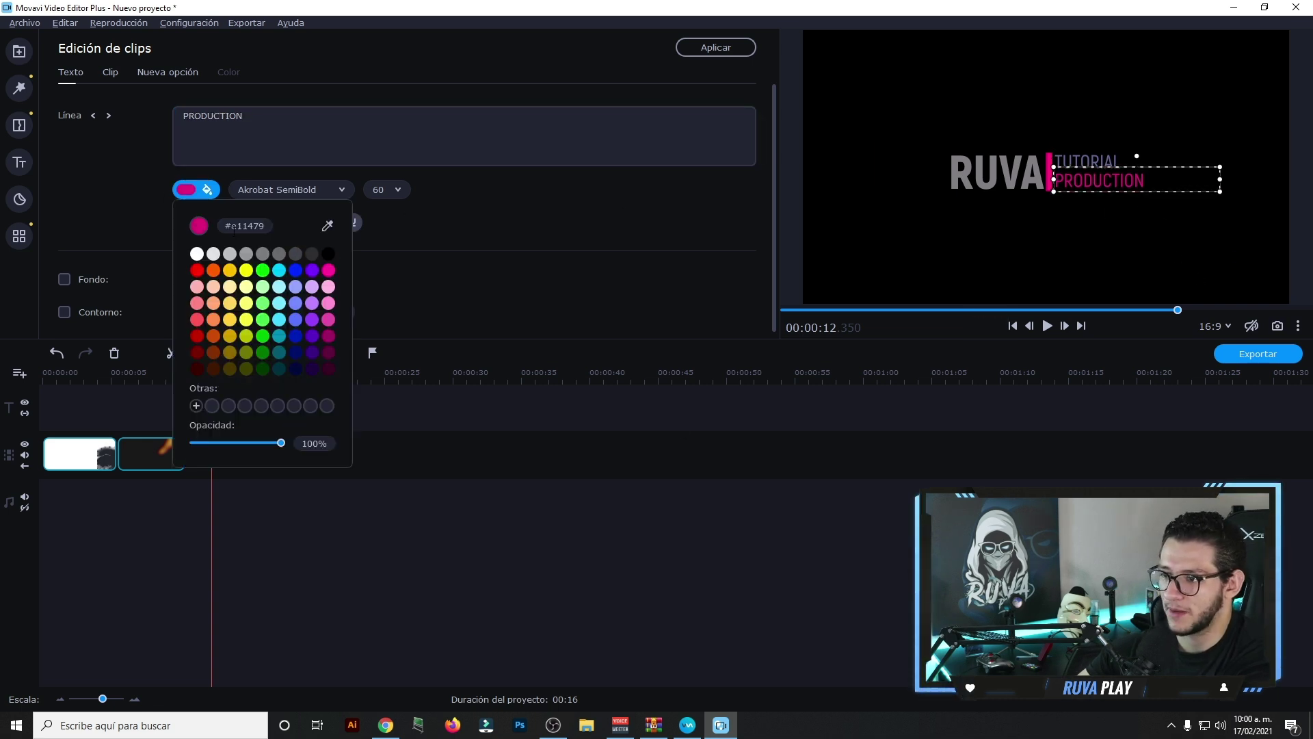
click(263, 271)
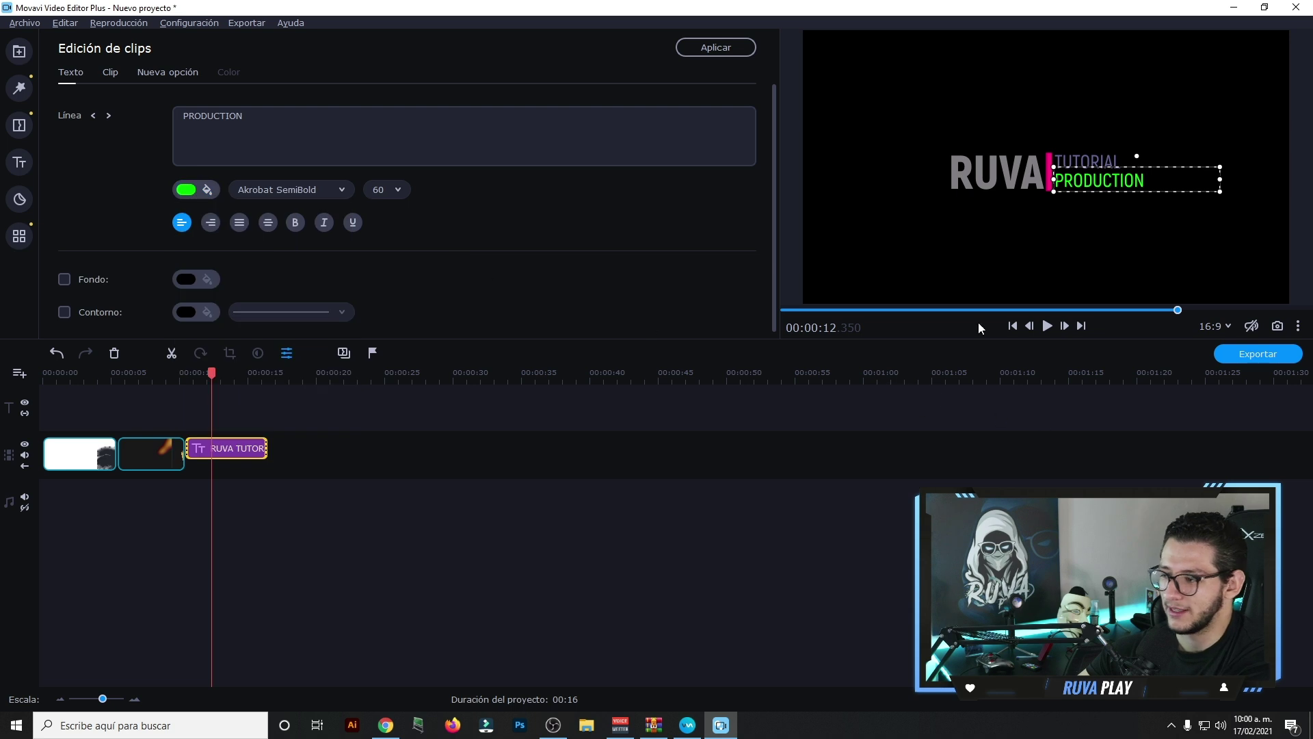
drag(212, 375, 181, 374)
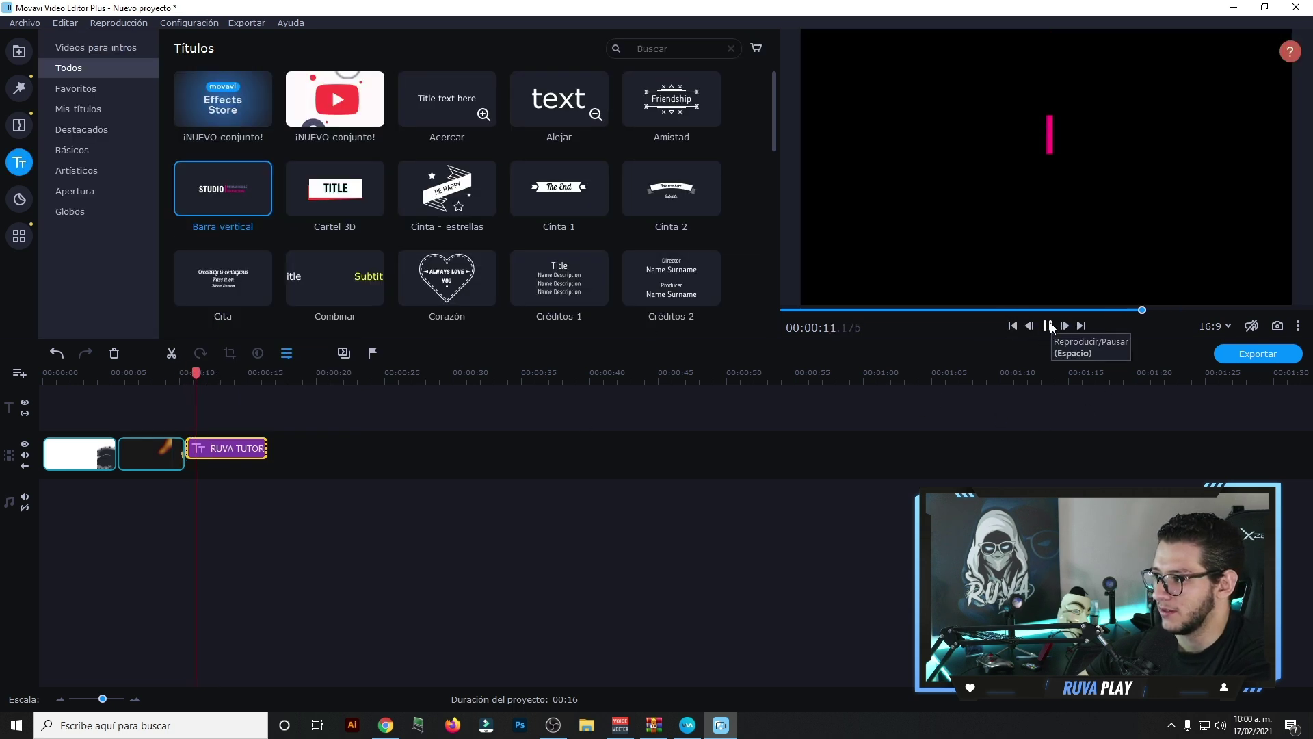
click(1050, 325)
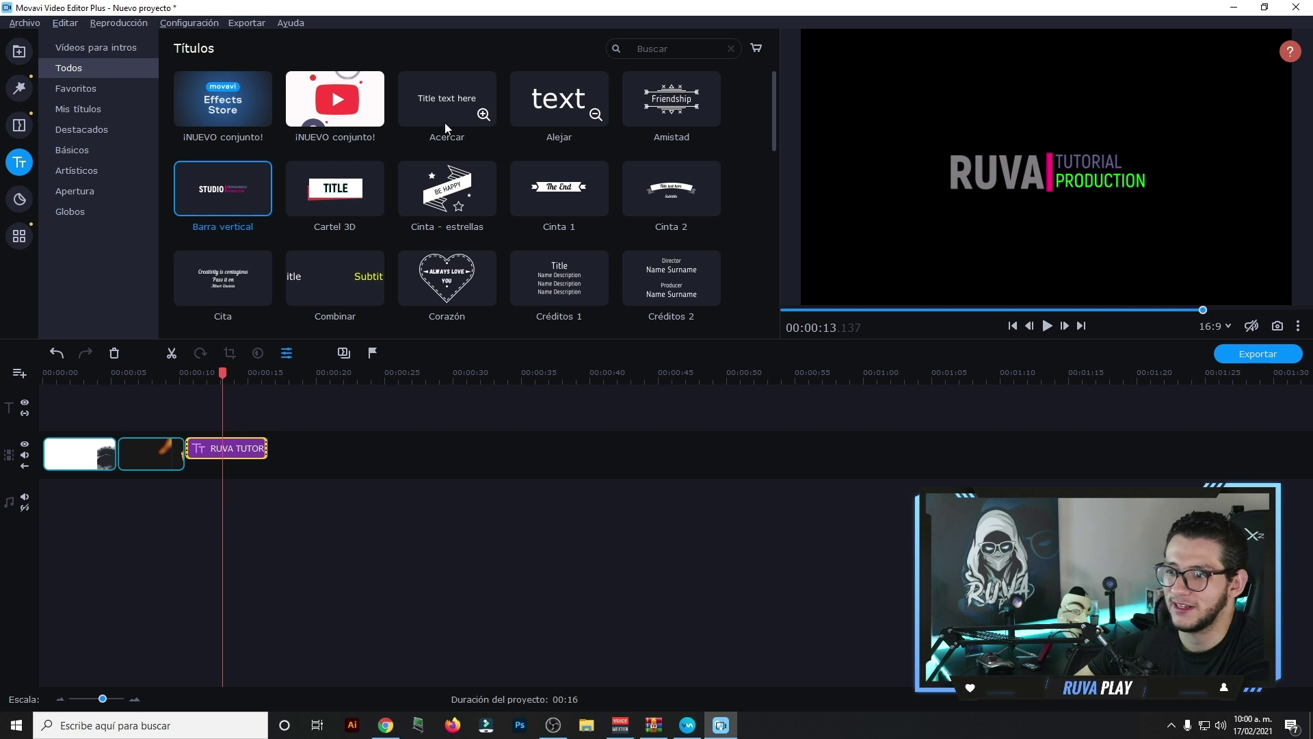
Place the 2.mkv clip from the media bin on the video track, directly behind the Barra vertical title.
click(21, 126)
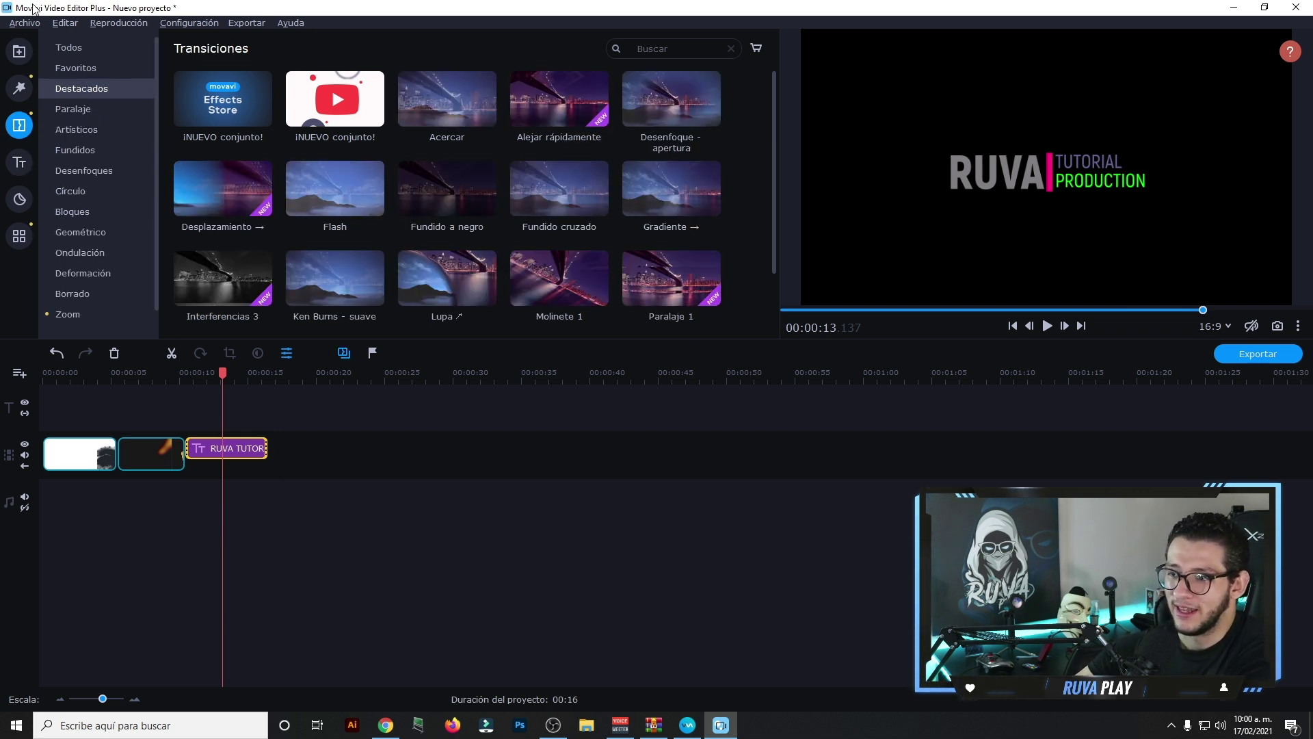
click(19, 52)
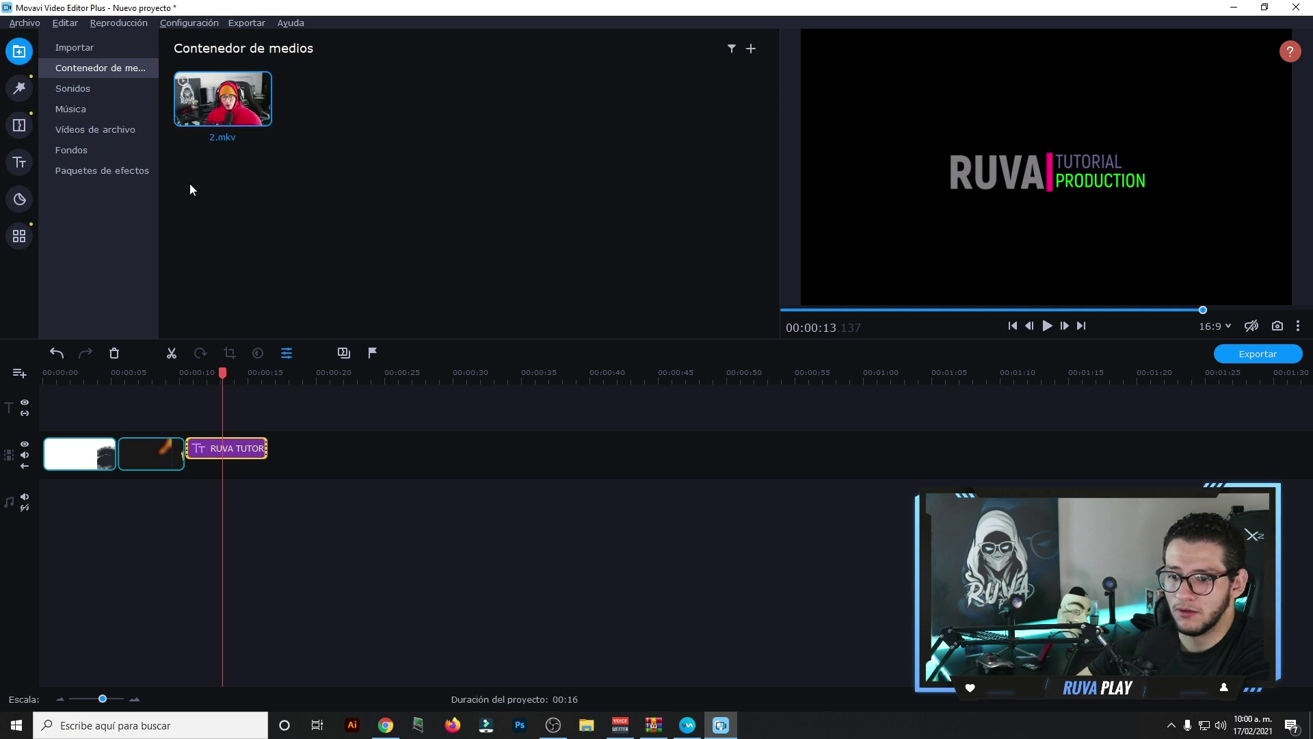
drag(220, 97, 335, 458)
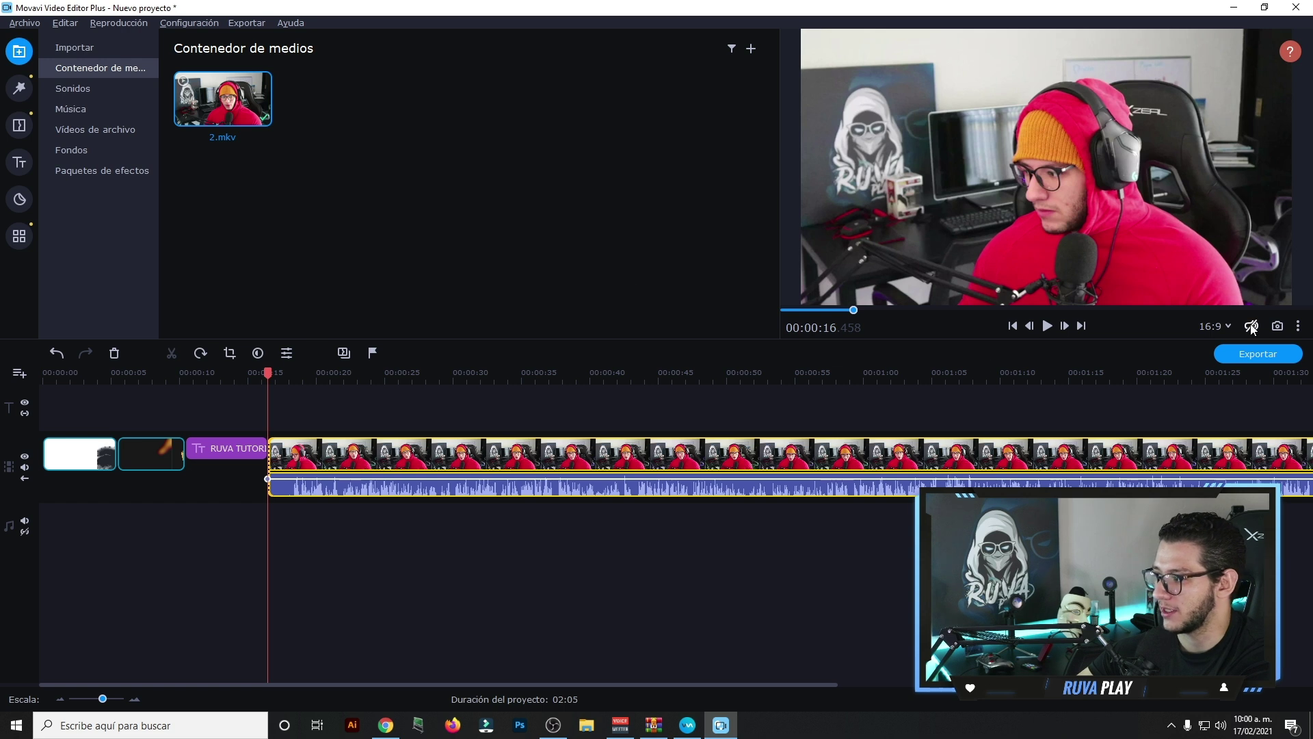
Apply the Desenfoque mov. filter to the 2.mkv clip on the timeline.
click(19, 85)
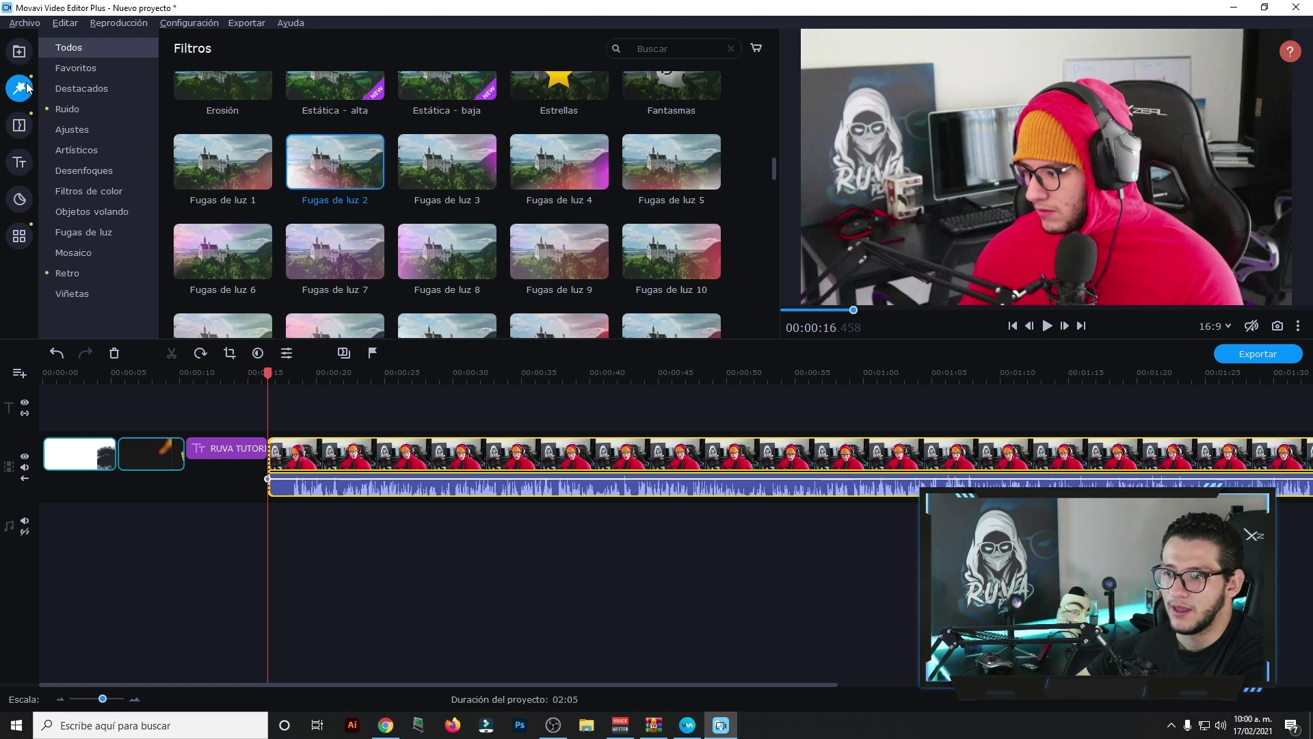
drag(268, 377, 396, 396)
scroll(483, 274, up, 2)
scroll(483, 274, up, 3)
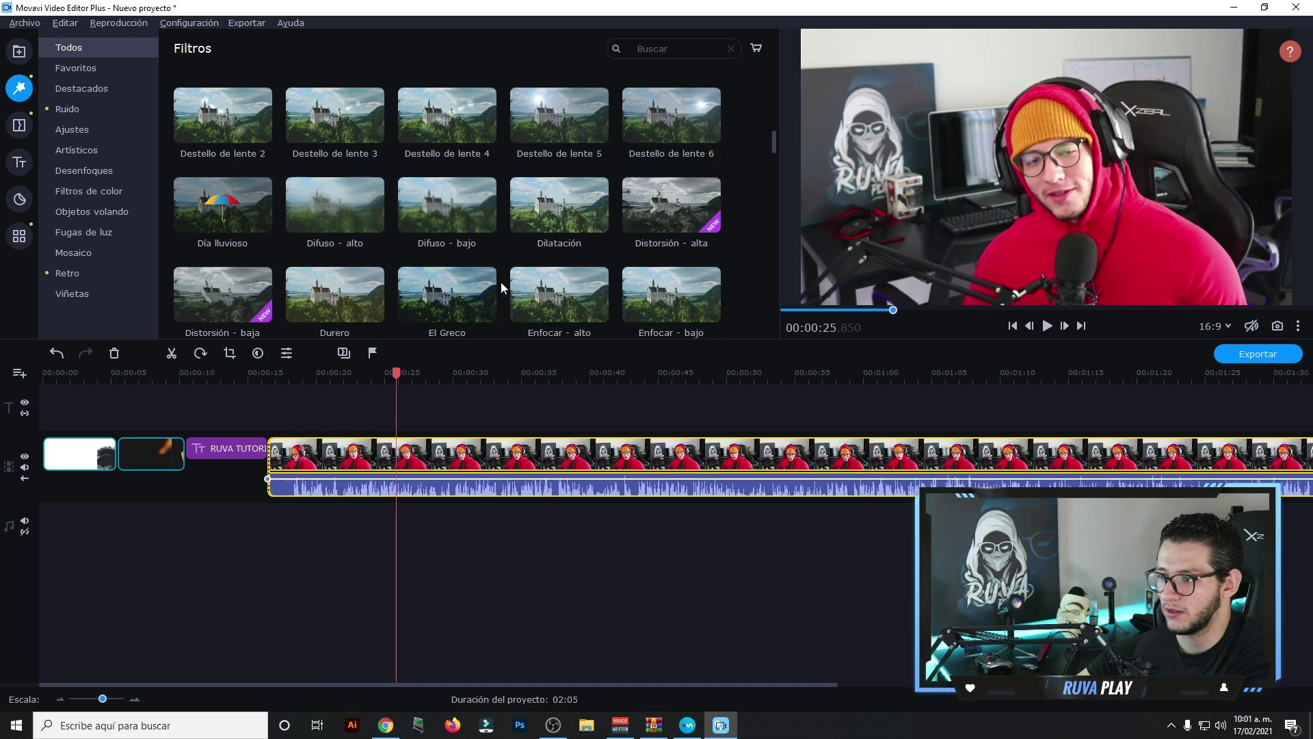
scroll(507, 234, up, 3)
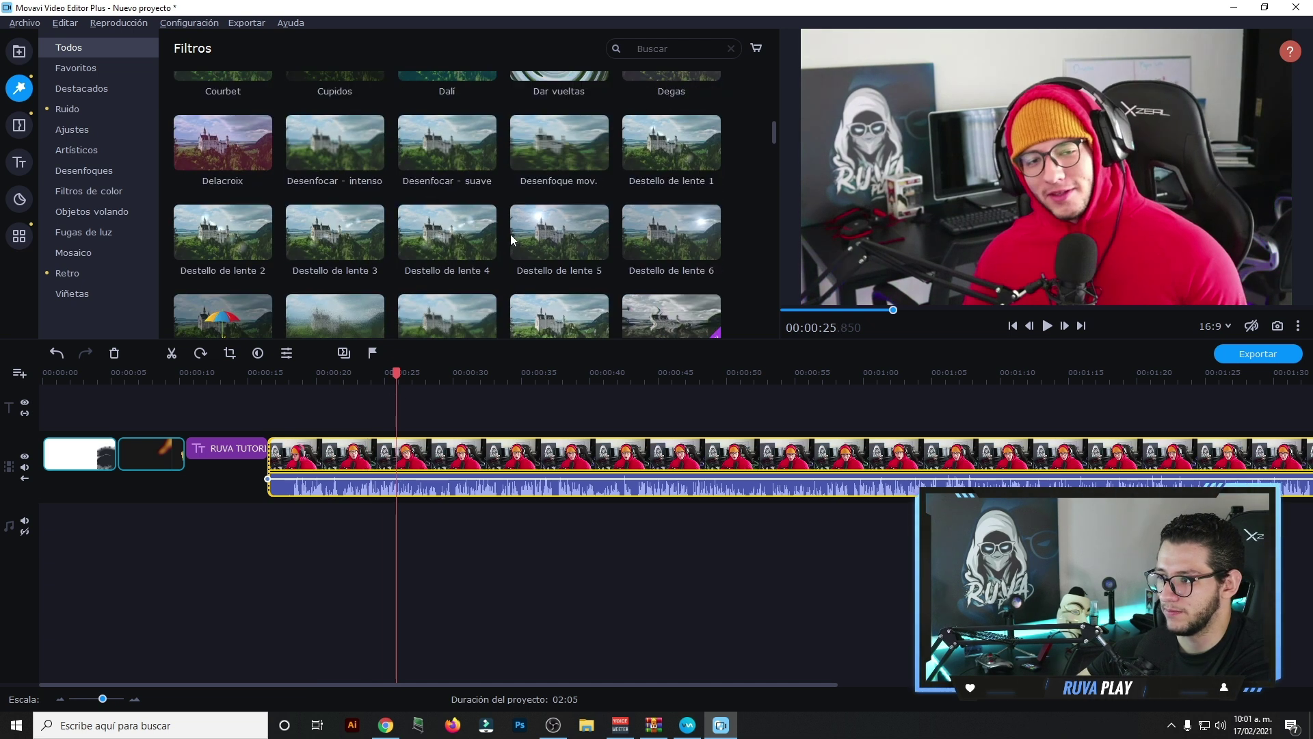
drag(565, 182, 320, 463)
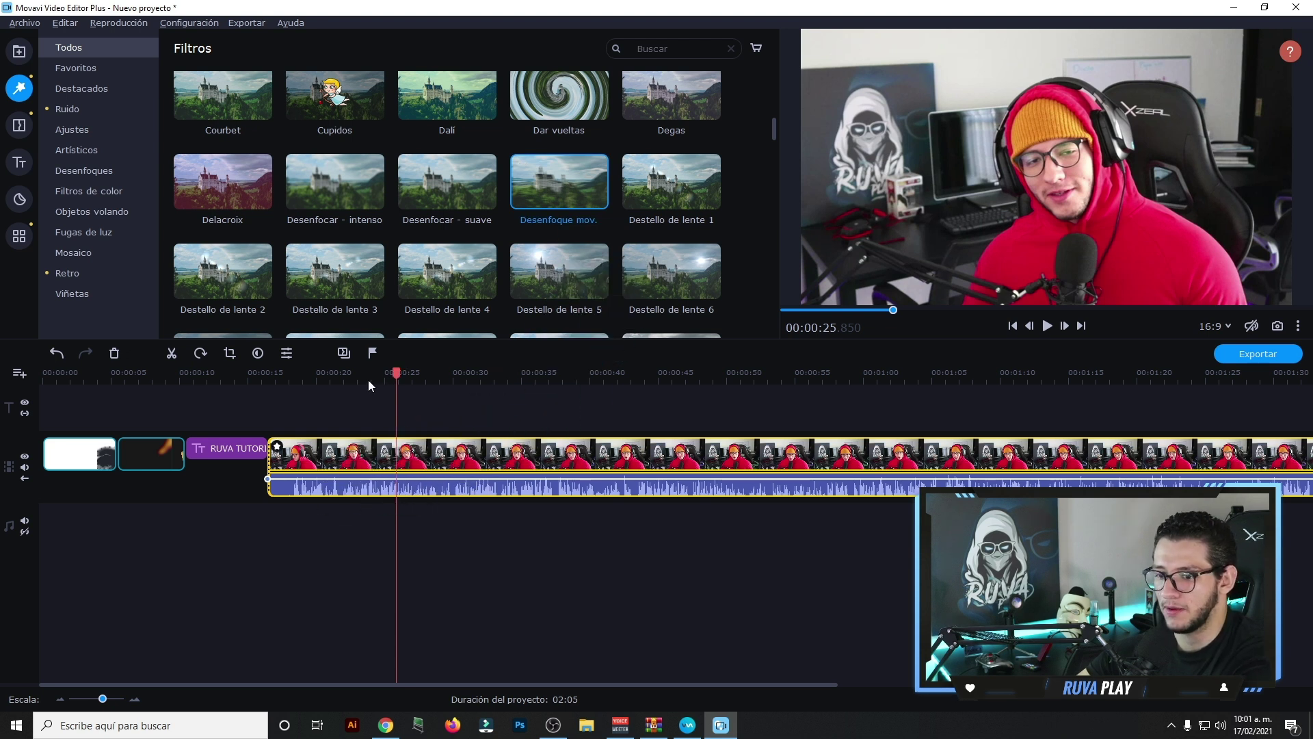
Play several sections of the 2.mkv clip to examine how the motion blur filter affects the moving person.
click(1047, 327)
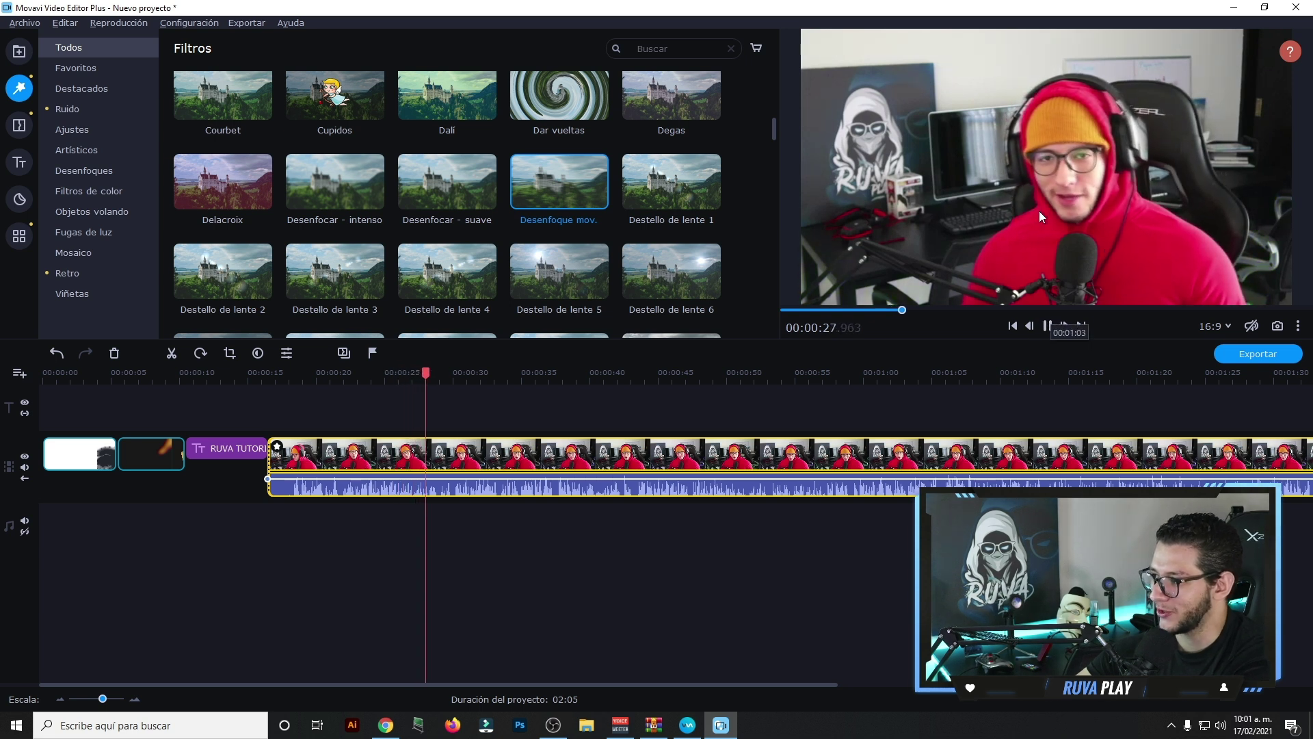
click(1049, 327)
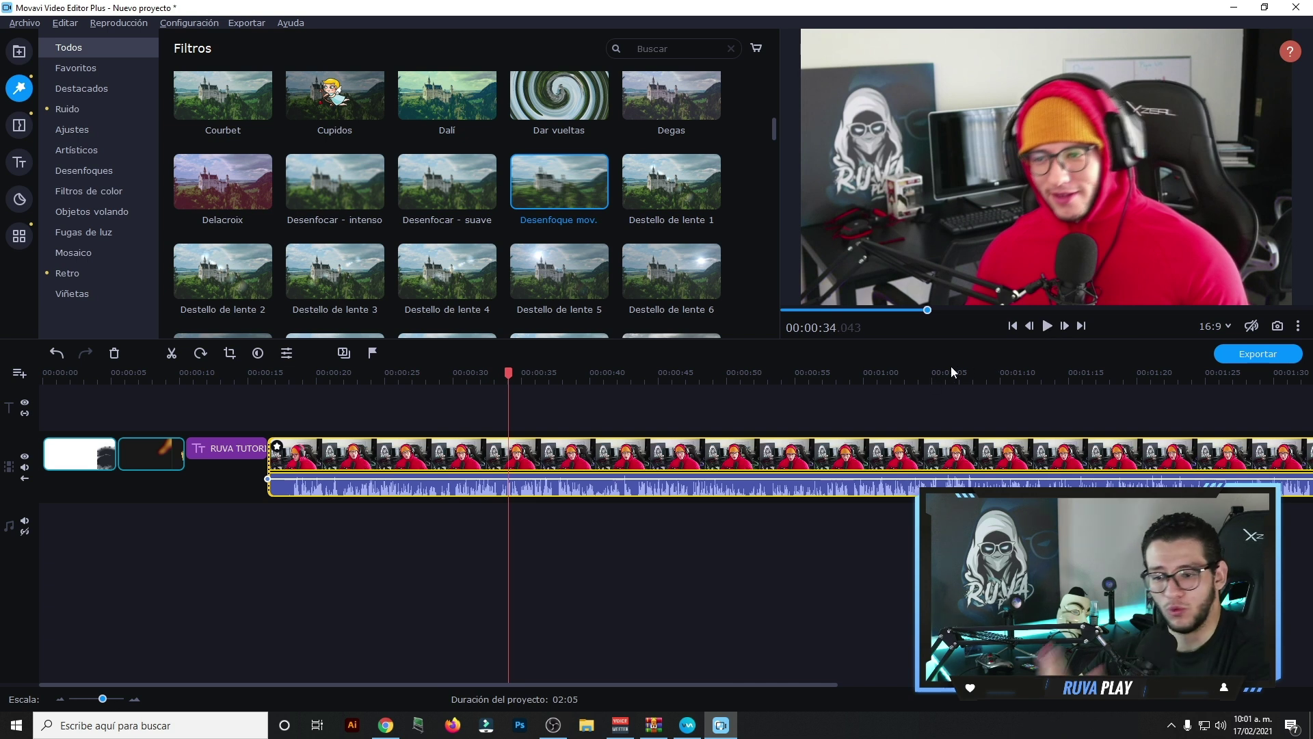
drag(507, 372, 545, 372)
click(1049, 328)
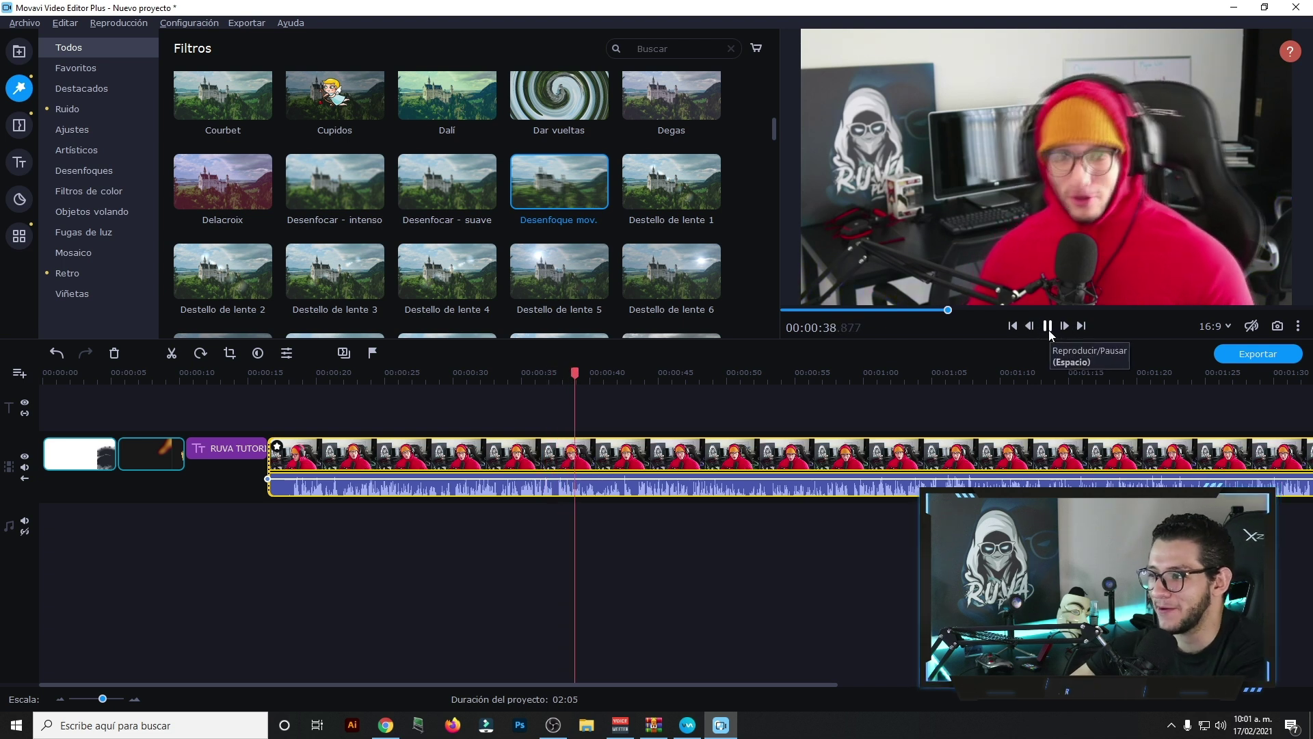
click(1049, 328)
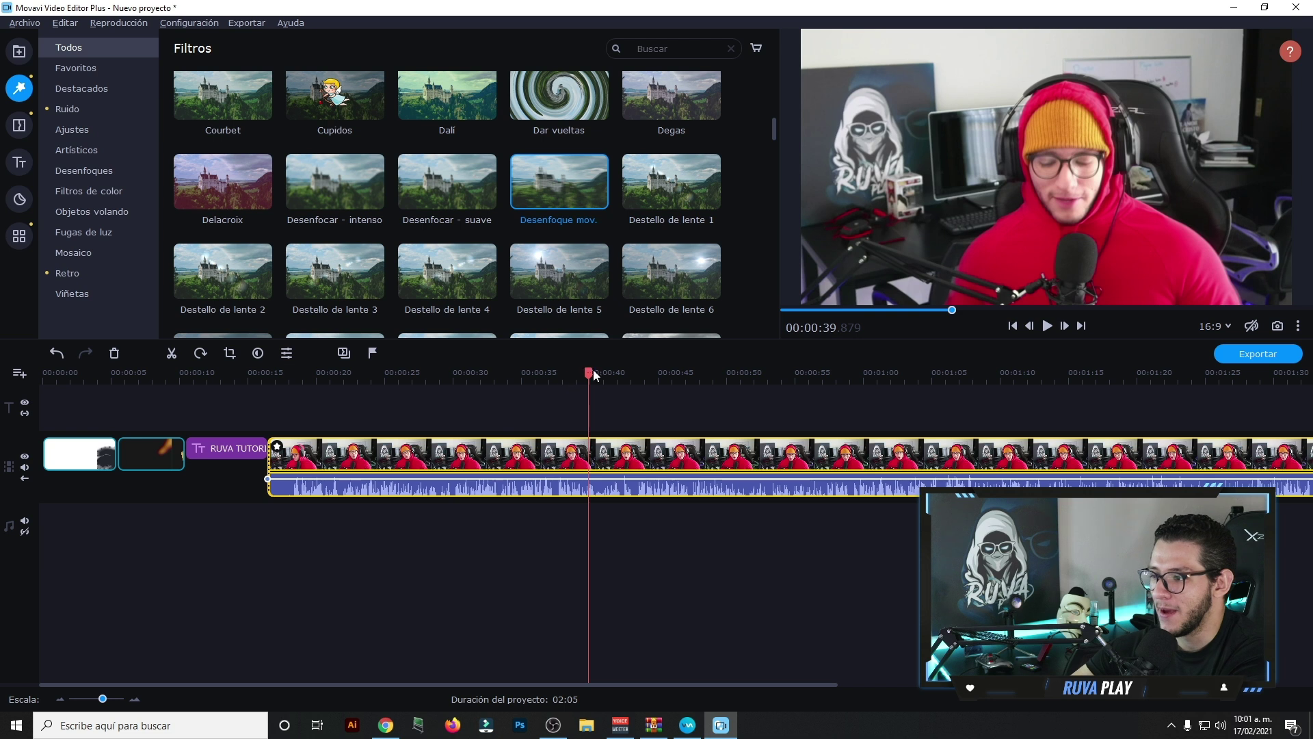
drag(589, 373, 451, 372)
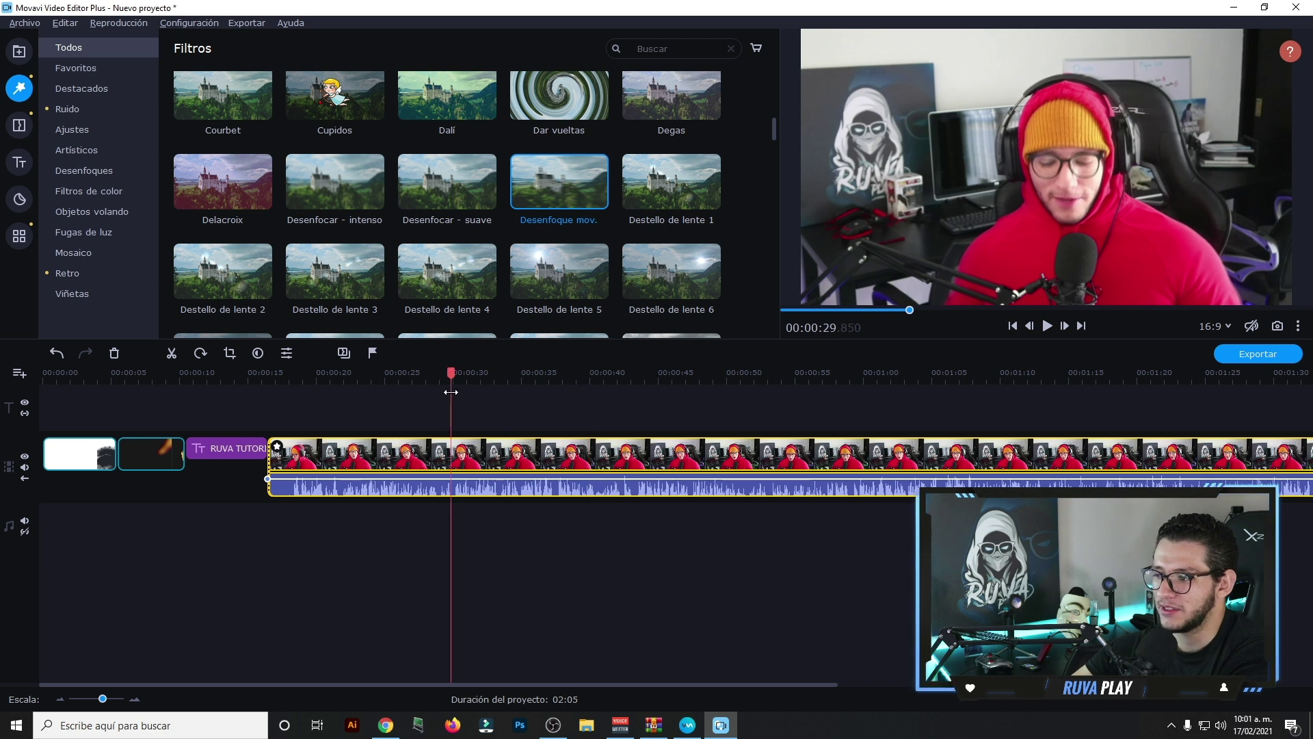
Split the 2.mkv clip at 00:00:29.850 and remove the Desenfoque mov. filter from its second part.
click(171, 354)
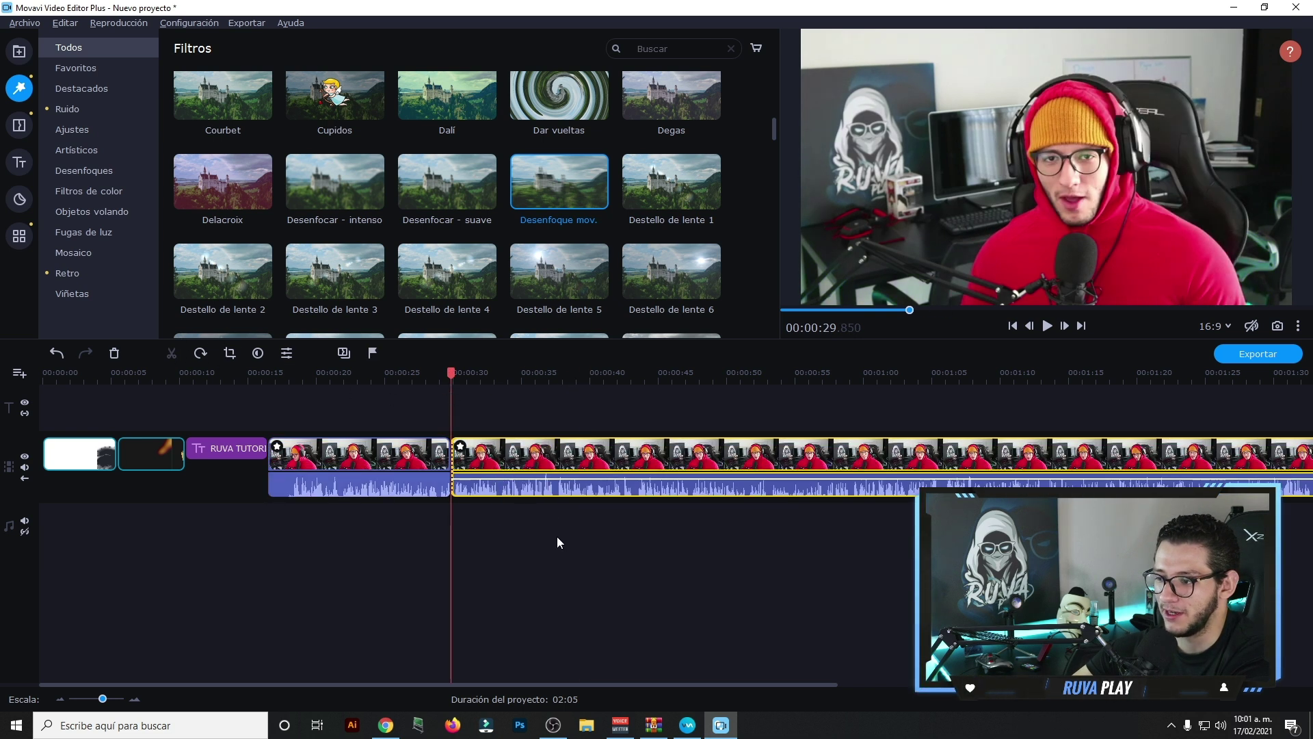
click(462, 449)
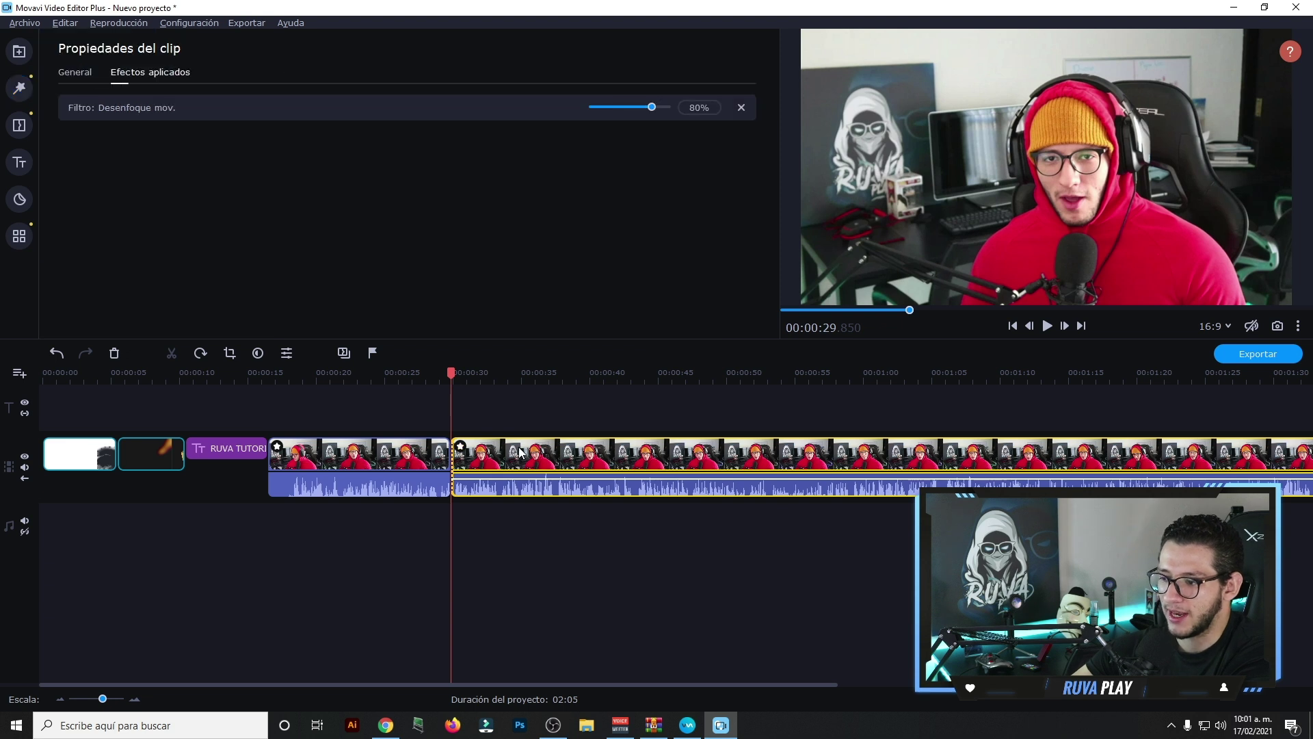
click(741, 107)
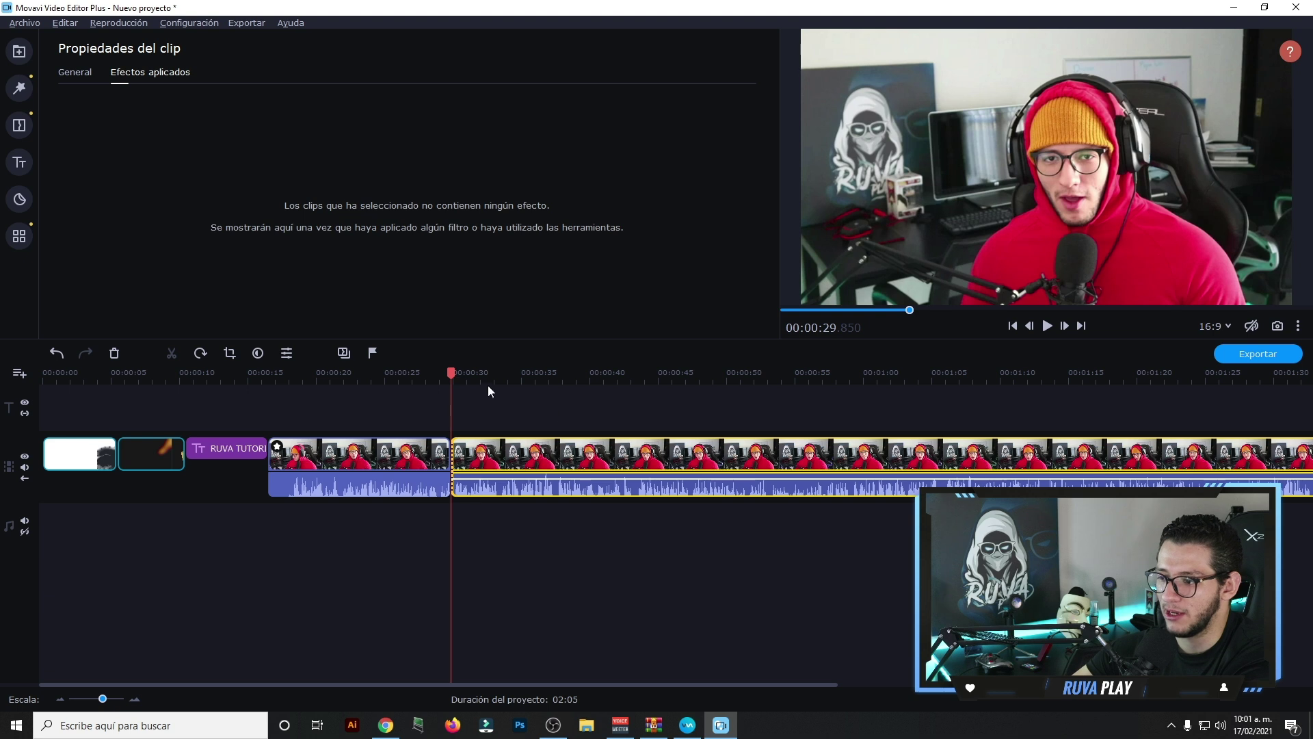
drag(452, 373, 551, 375)
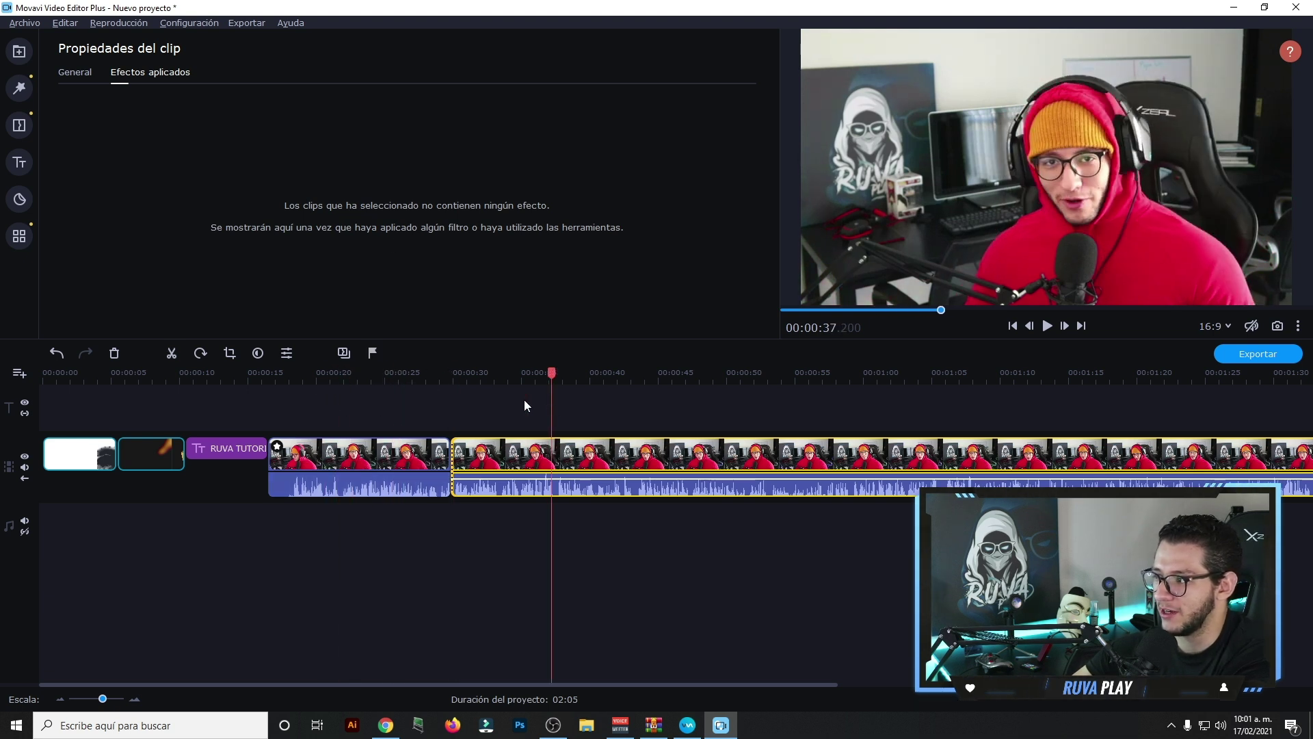
drag(553, 371, 740, 373)
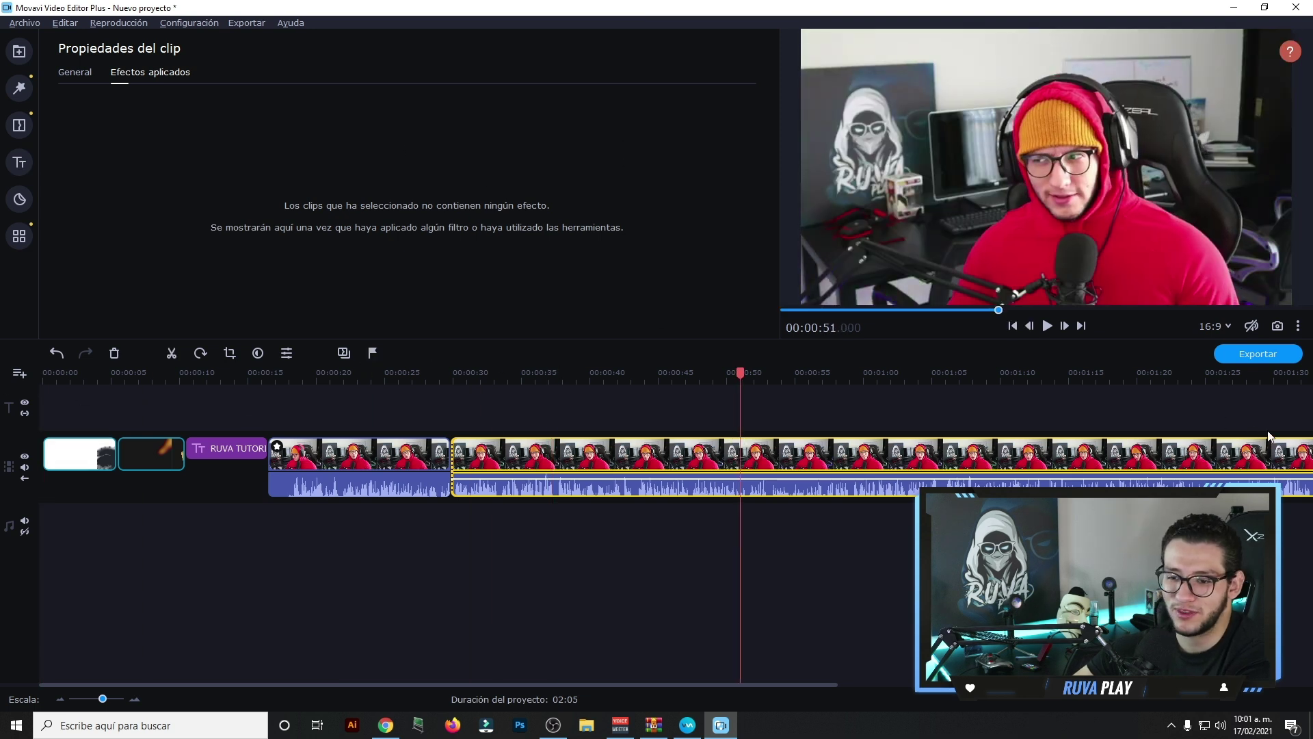
Open the export settings to examine the available video formats and quality options, and close them without exporting.
click(1262, 353)
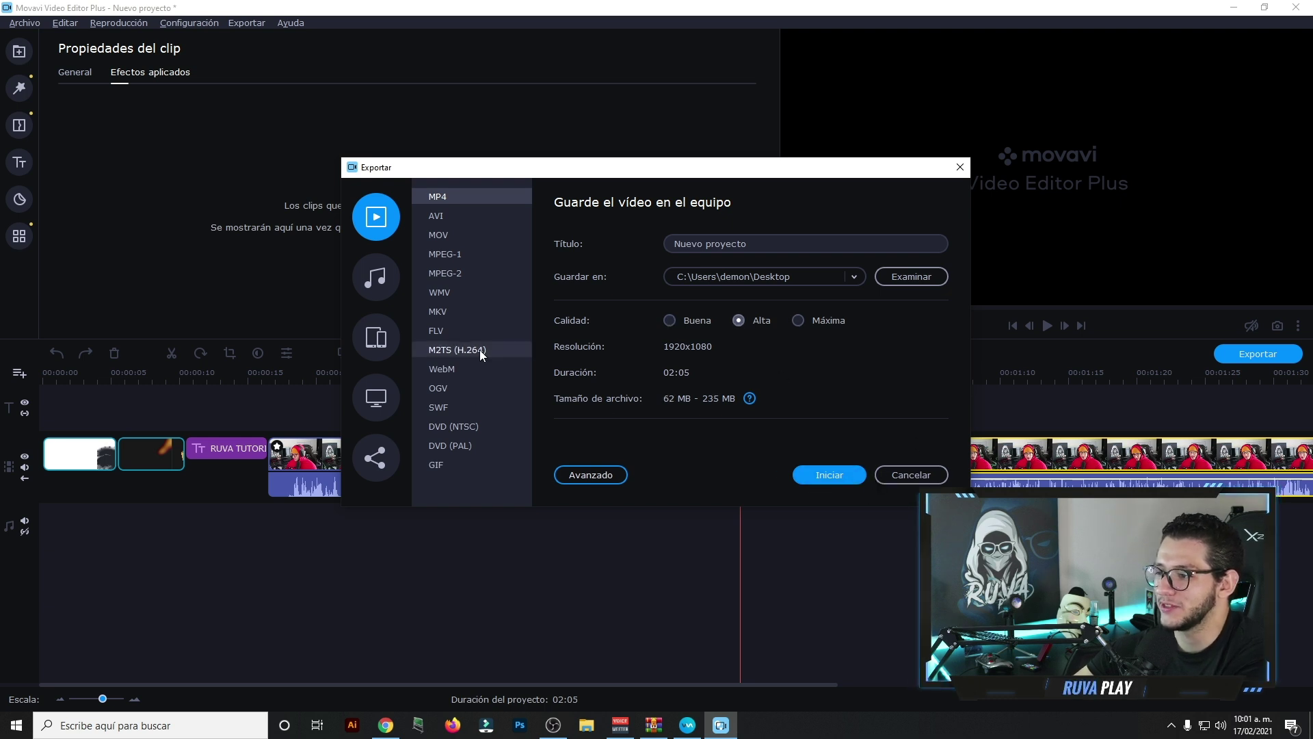
click(898, 472)
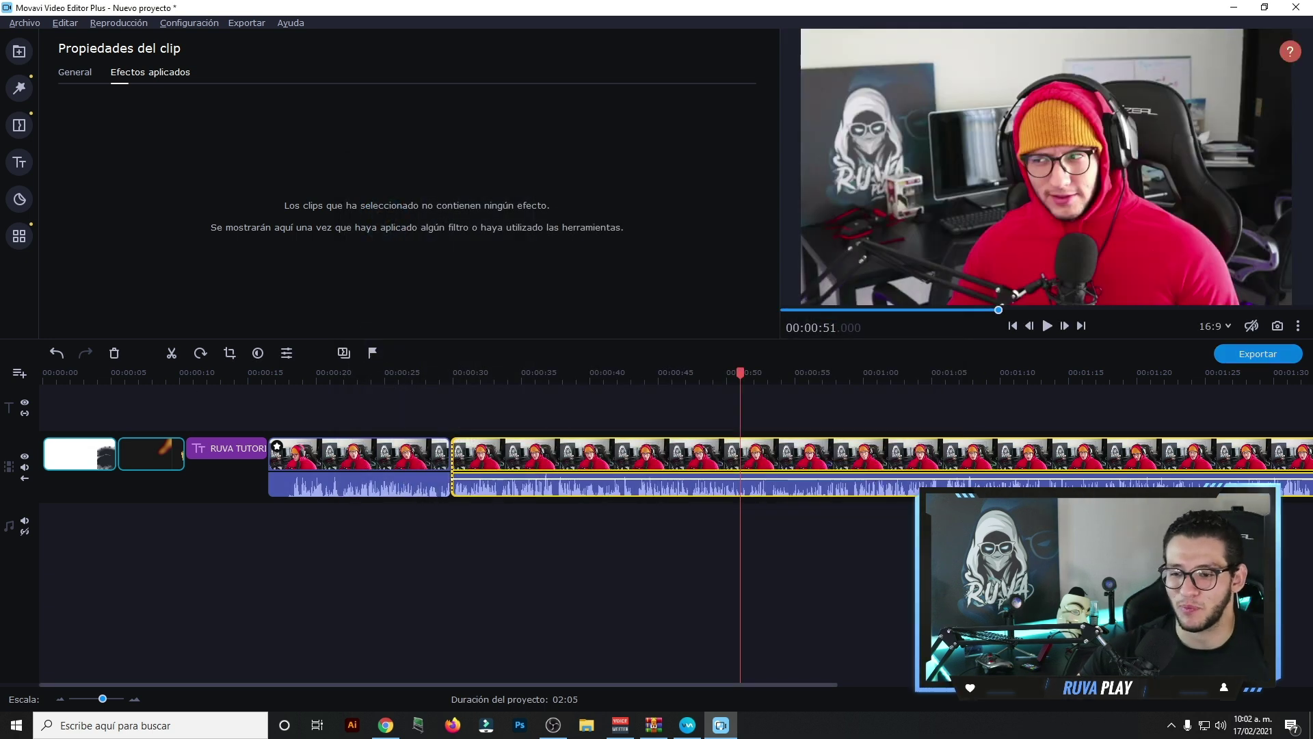
click(554, 725)
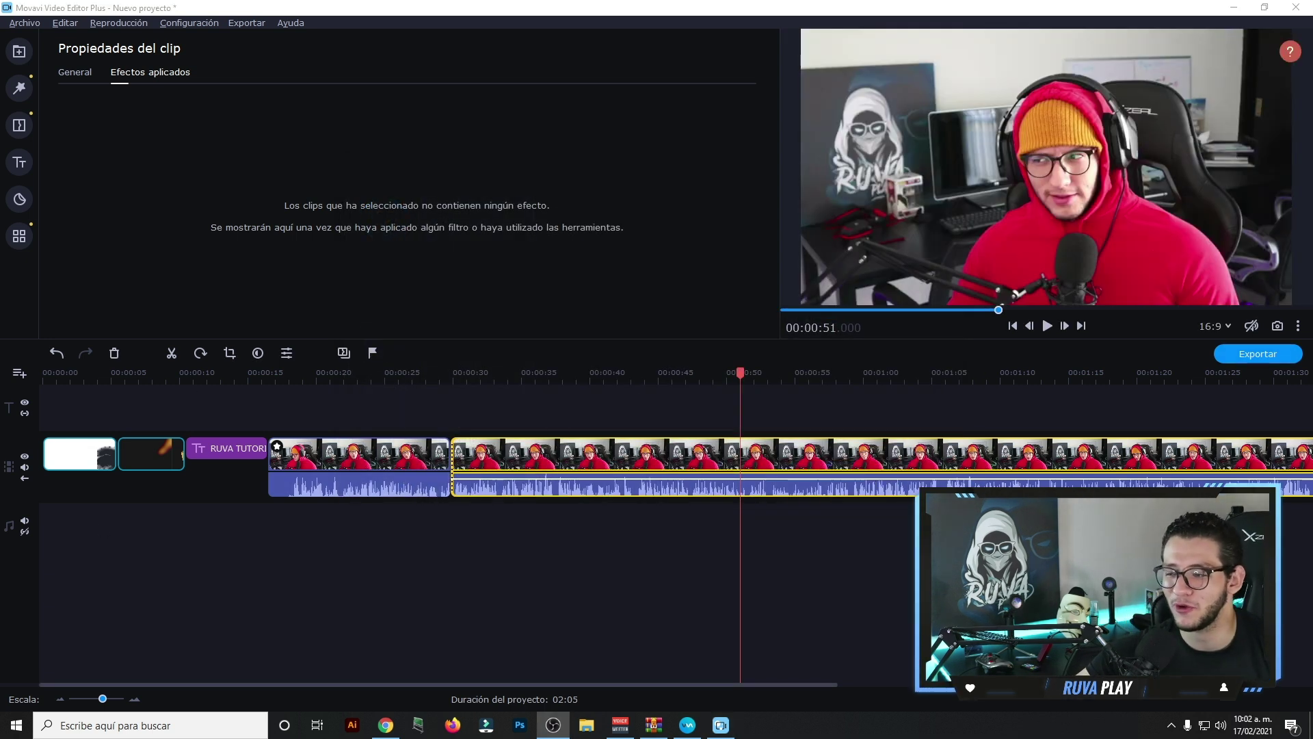